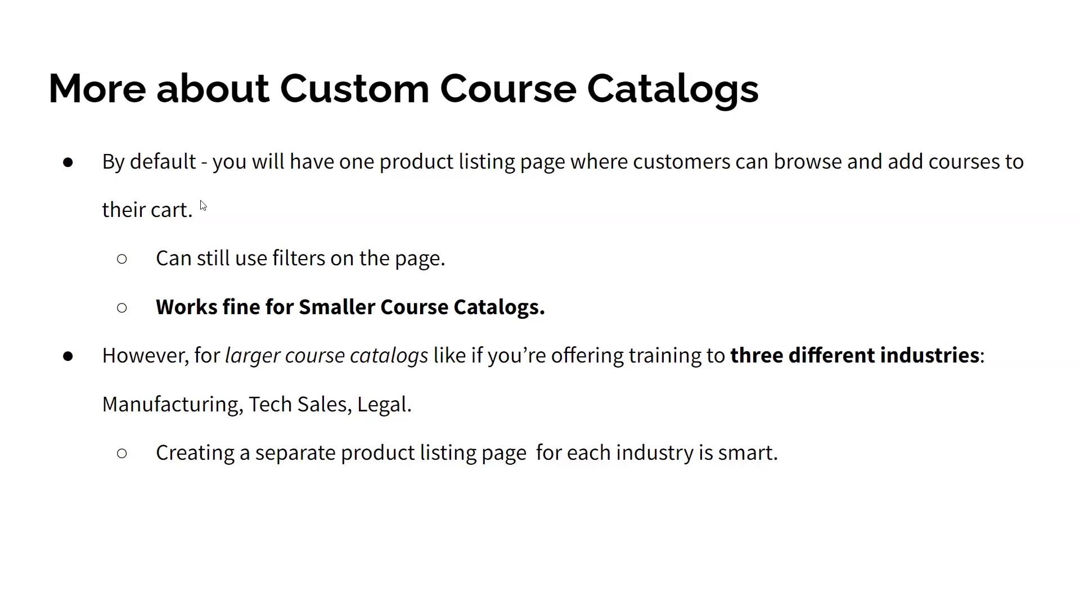
- Open the site's course catalog and switch it from grid to list view and back
{"action": "left_click", "coordinate": [472, 262]}
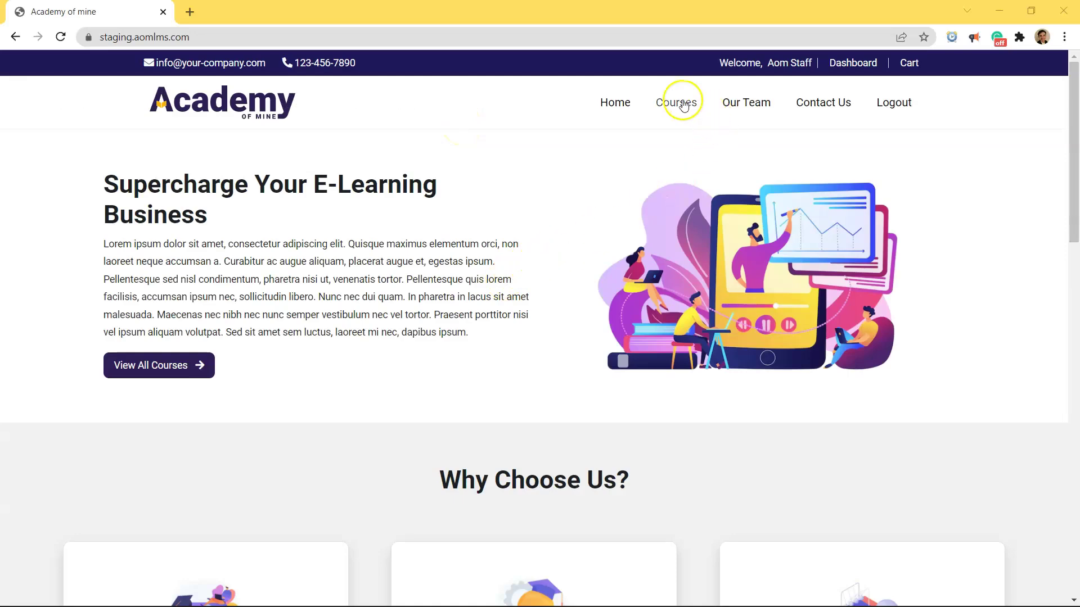
{"action": "left_click", "coordinate": [677, 105]}
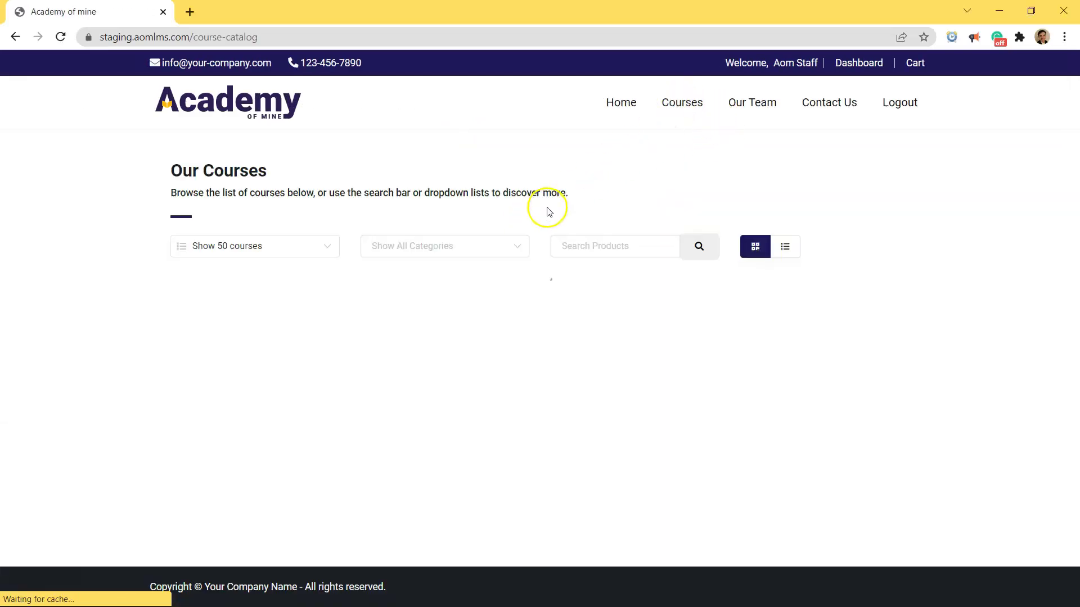
{"action": "scroll", "coordinate": [497, 236], "scroll_direction": "down", "scroll_amount": 1}
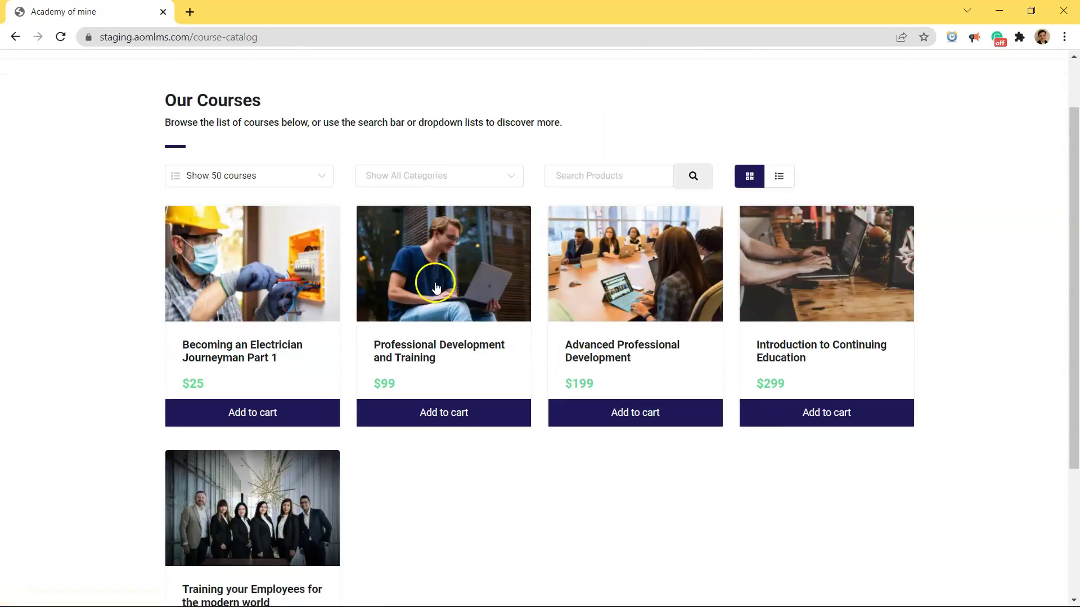
{"action": "scroll", "coordinate": [434, 281], "scroll_direction": "up", "scroll_amount": 1}
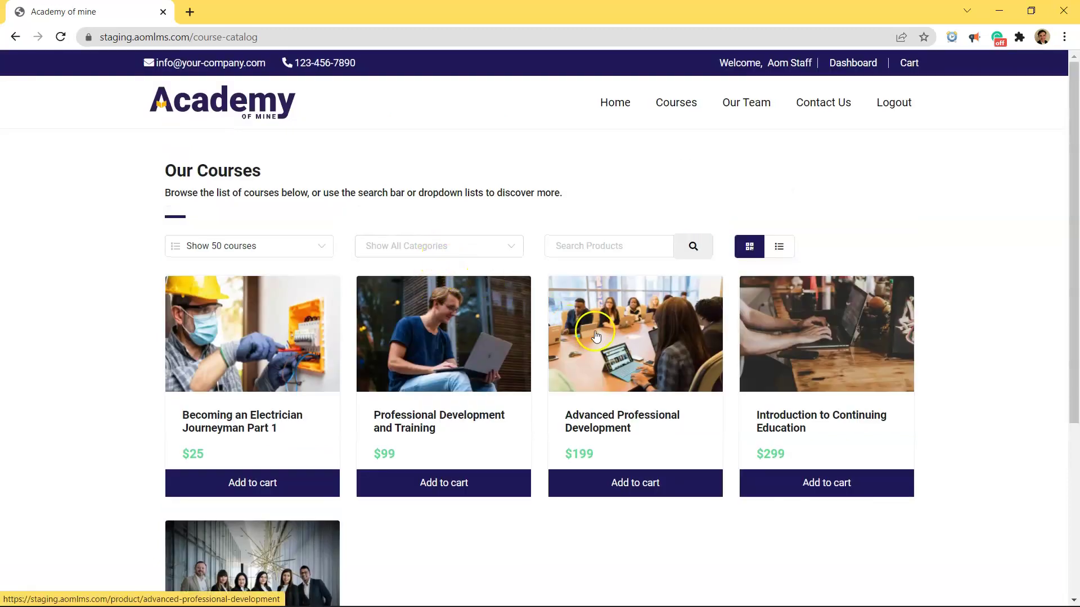
{"action": "left_click", "coordinate": [779, 246]}
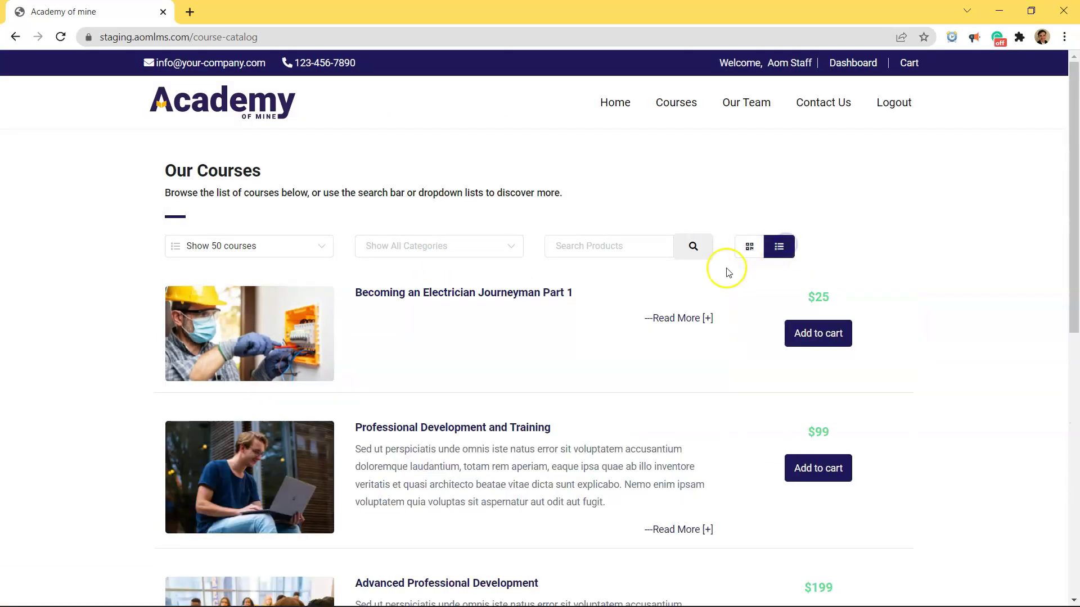
{"action": "scroll", "coordinate": [710, 284], "scroll_direction": "down", "scroll_amount": 3}
{"action": "scroll", "coordinate": [725, 236], "scroll_direction": "up", "scroll_amount": 3}
{"action": "left_click", "coordinate": [749, 246]}
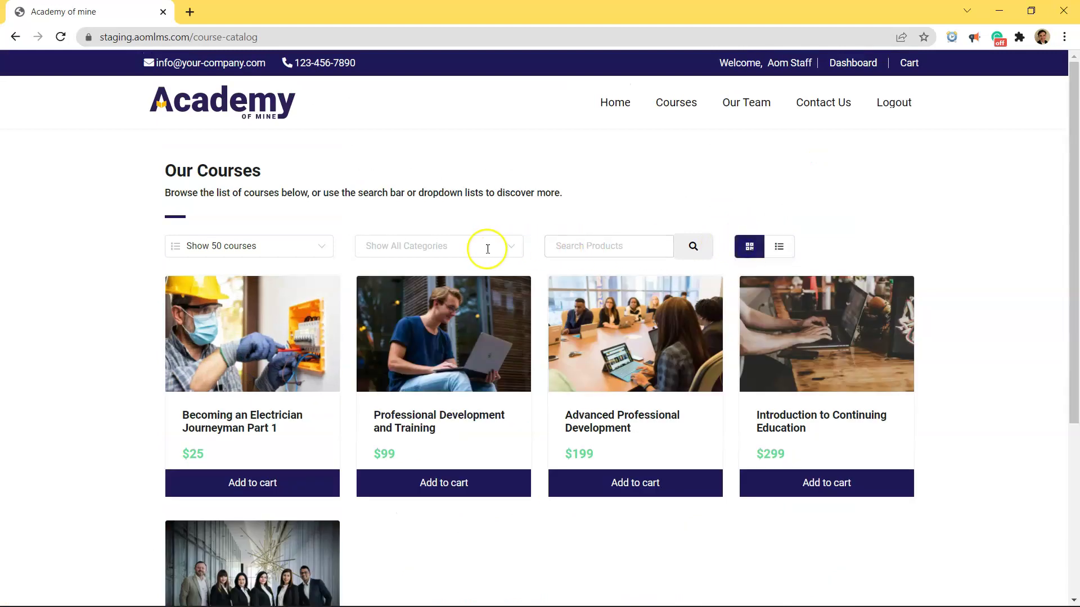
- Filter the catalog by Professional Training and Continuing Education, then clear the category filter
{"action": "left_click", "coordinate": [487, 247]}
{"action": "left_click", "coordinate": [435, 326]}
{"action": "left_click", "coordinate": [449, 306]}
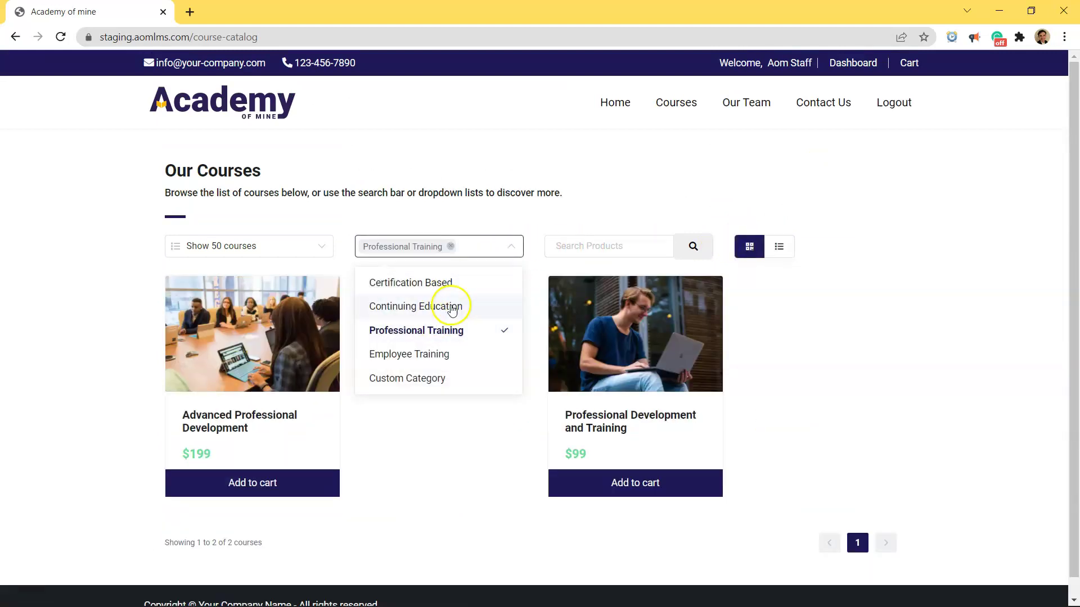
{"action": "left_click", "coordinate": [452, 264]}
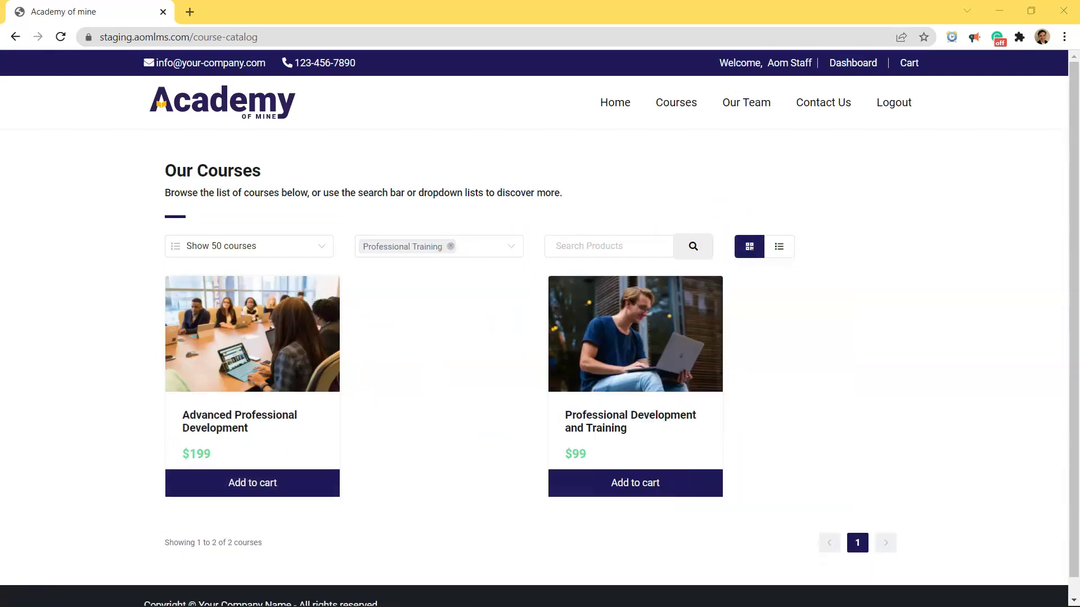
{"action": "left_click", "coordinate": [450, 246]}
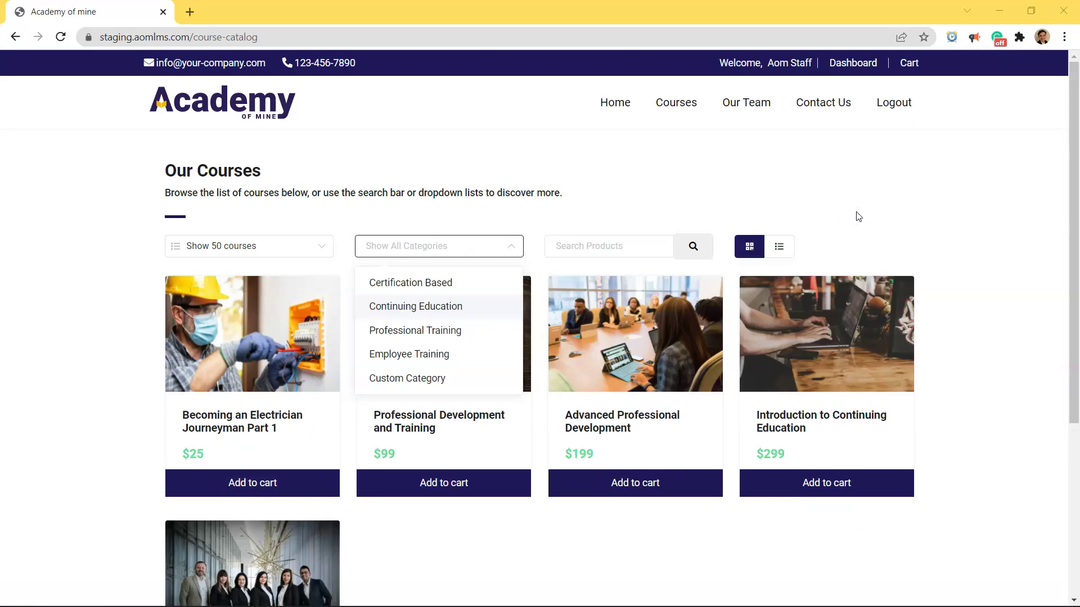
{"action": "left_click", "coordinate": [826, 214]}
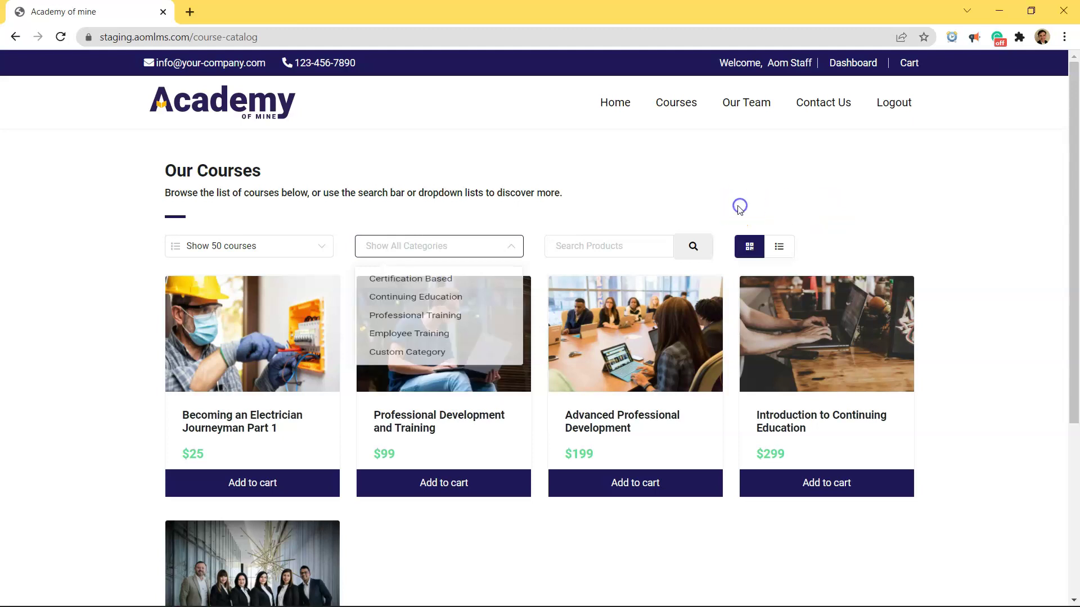
{"action": "left_click", "coordinate": [578, 244]}
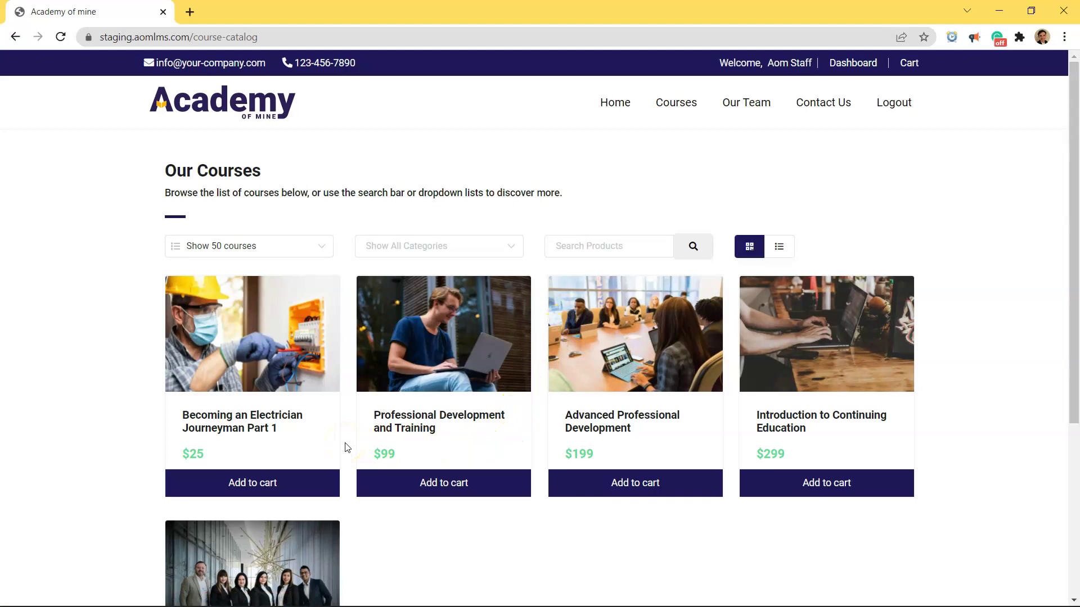
{"action": "left_click", "coordinate": [536, 331]}
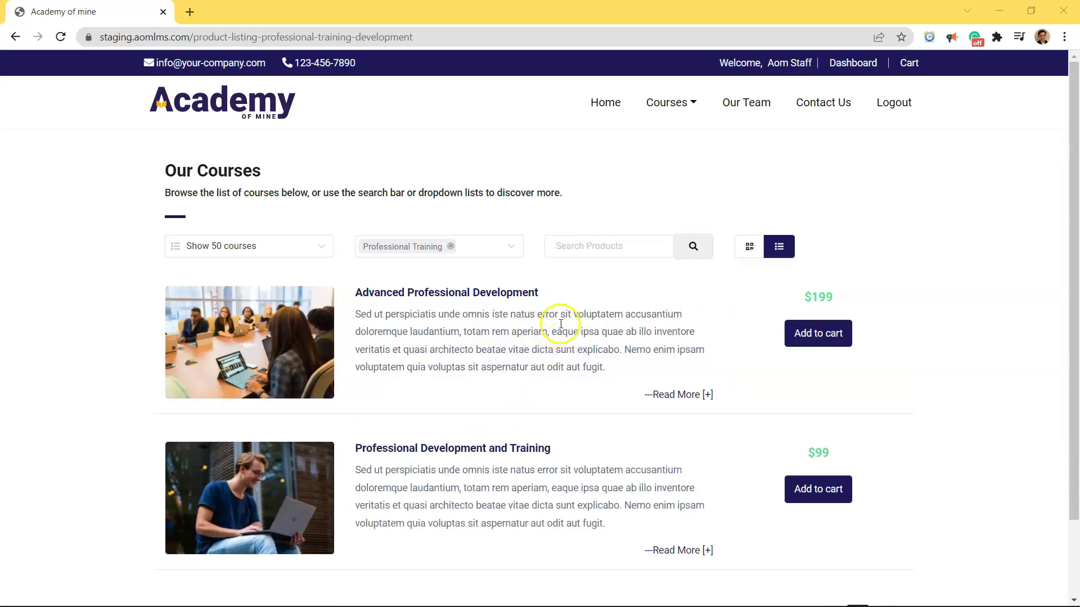
- Visit the Professional Training & Development and Employee Training pages from the Courses menu, then return to the dashboard
{"action": "left_click", "coordinate": [669, 112]}
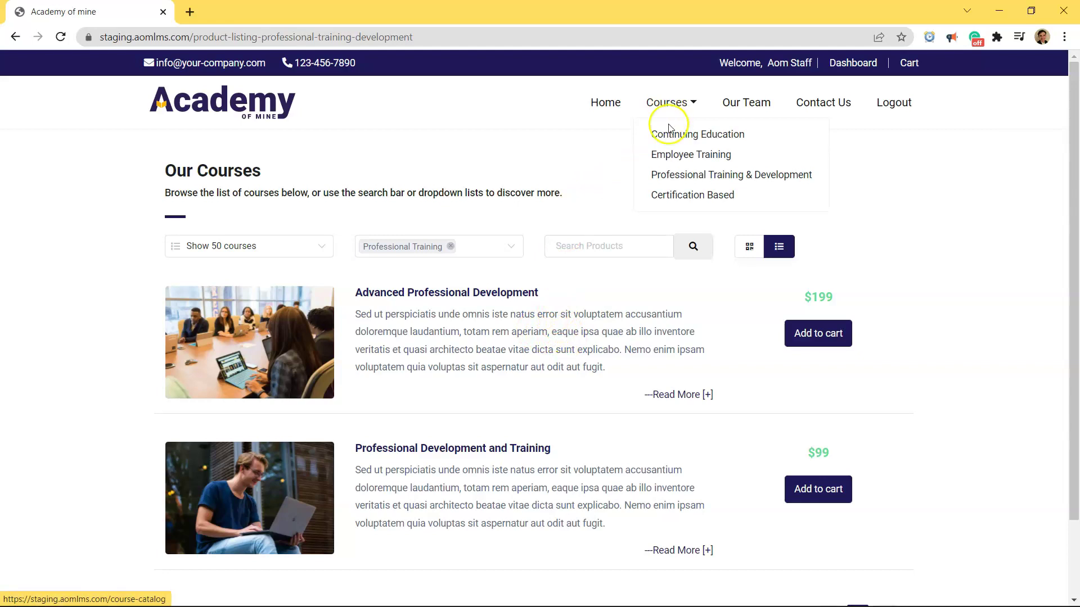
{"action": "left_click", "coordinate": [683, 184]}
{"action": "left_click", "coordinate": [683, 185]}
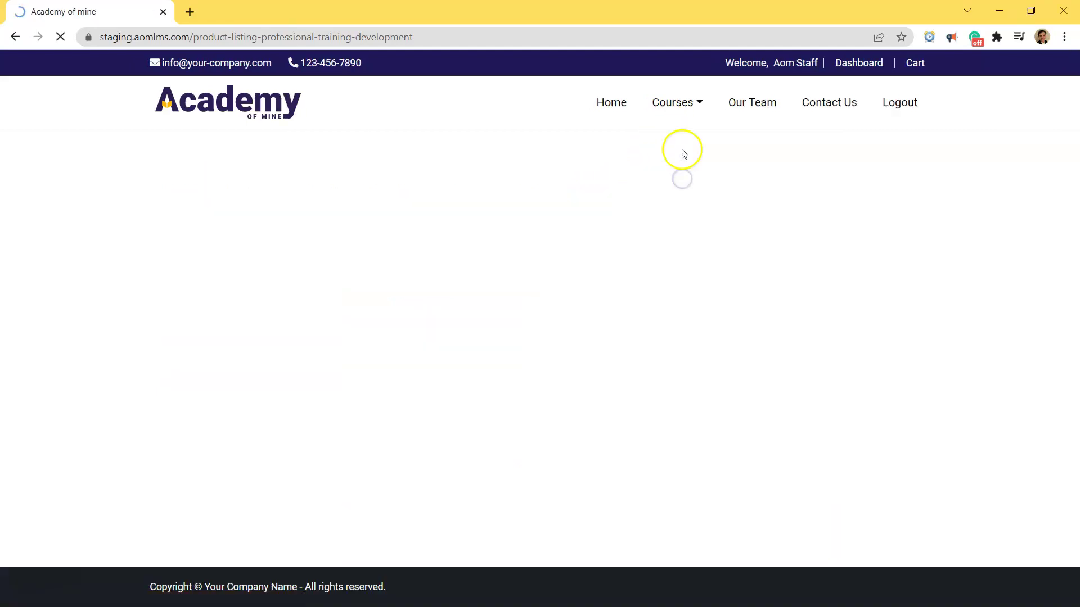
{"action": "left_click", "coordinate": [678, 106]}
{"action": "left_click", "coordinate": [679, 154]}
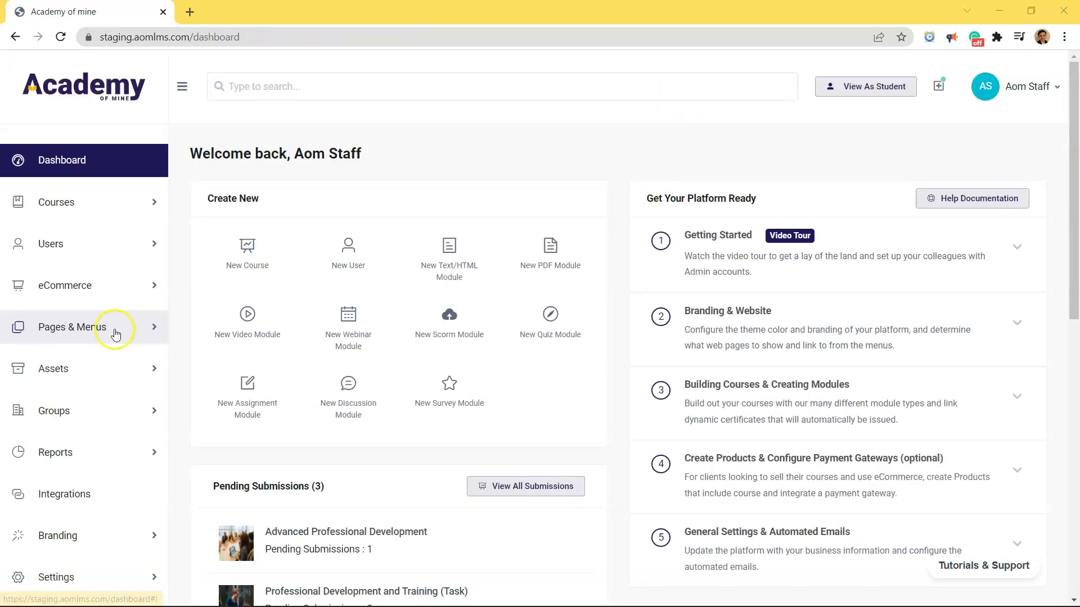
{"action": "left_click", "coordinate": [109, 332]}
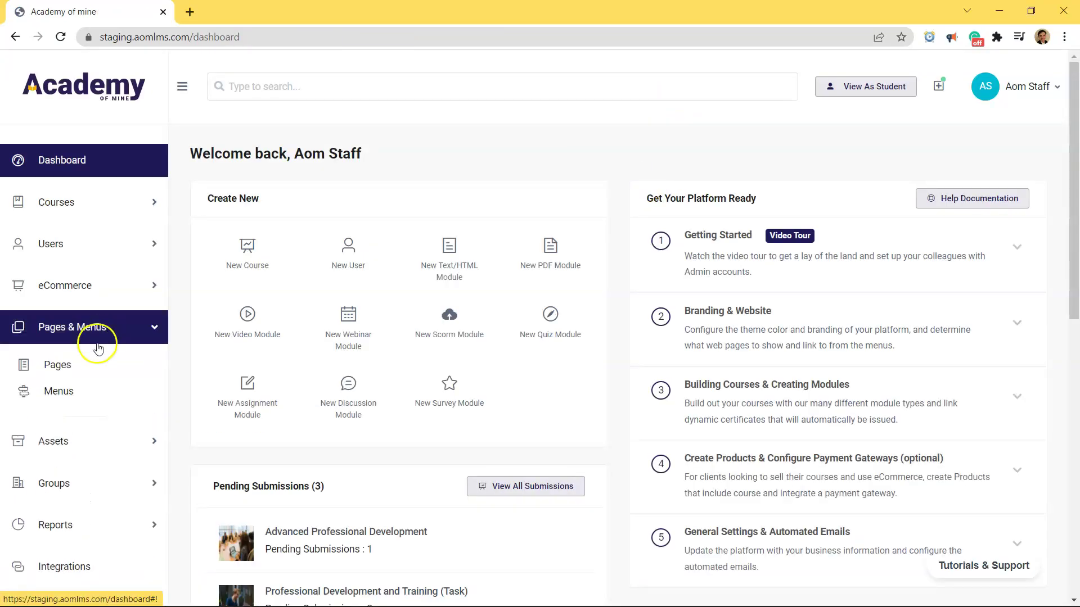
- From Pages & Menus > Pages, open the Product Listing page in the editor
{"action": "left_click", "coordinate": [85, 368]}
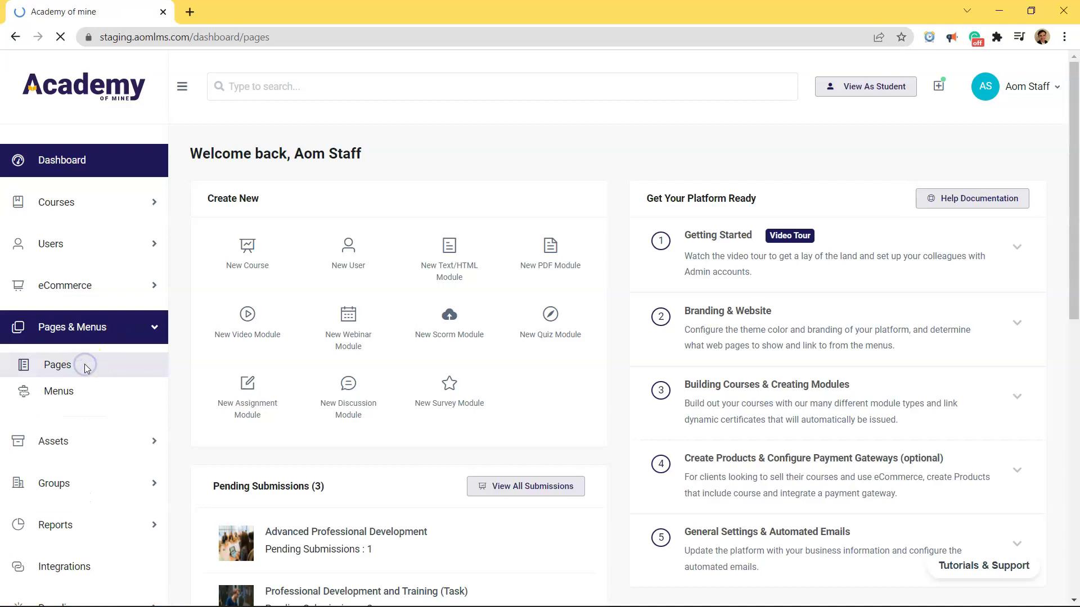
{"action": "scroll", "coordinate": [386, 429], "scroll_direction": "down", "scroll_amount": 1}
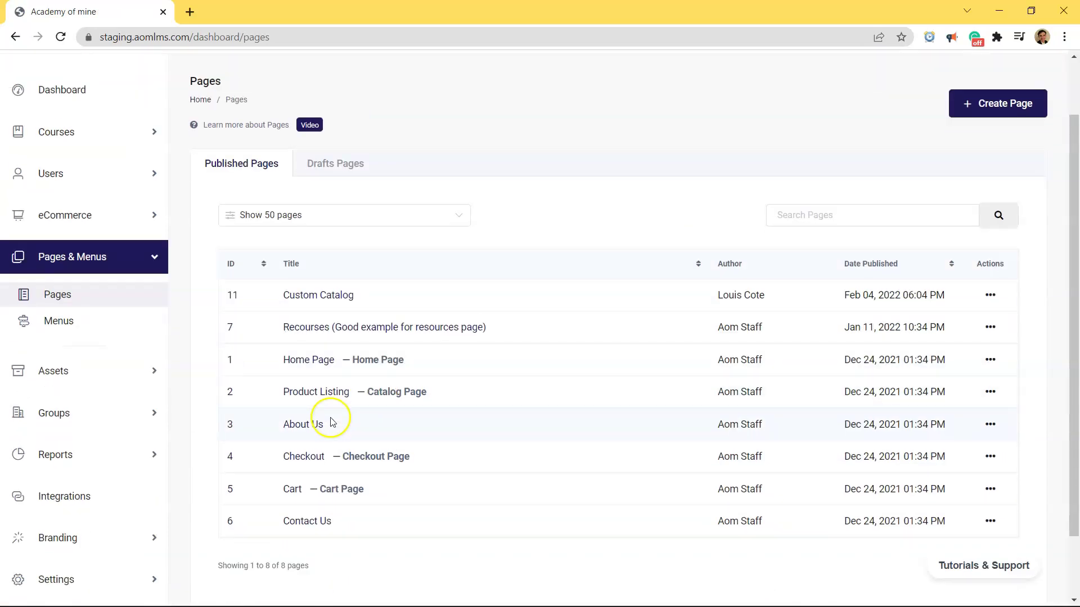
{"action": "left_click", "coordinate": [328, 390]}
{"action": "scroll", "coordinate": [388, 530], "scroll_direction": "down", "scroll_amount": 2}
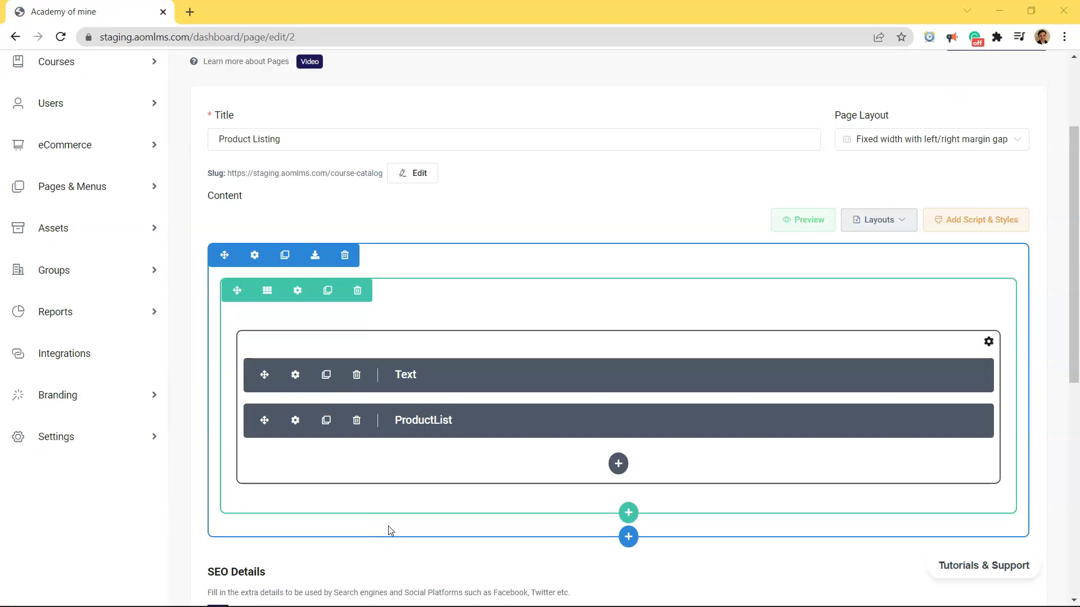
{"action": "left_click", "coordinate": [465, 428]}
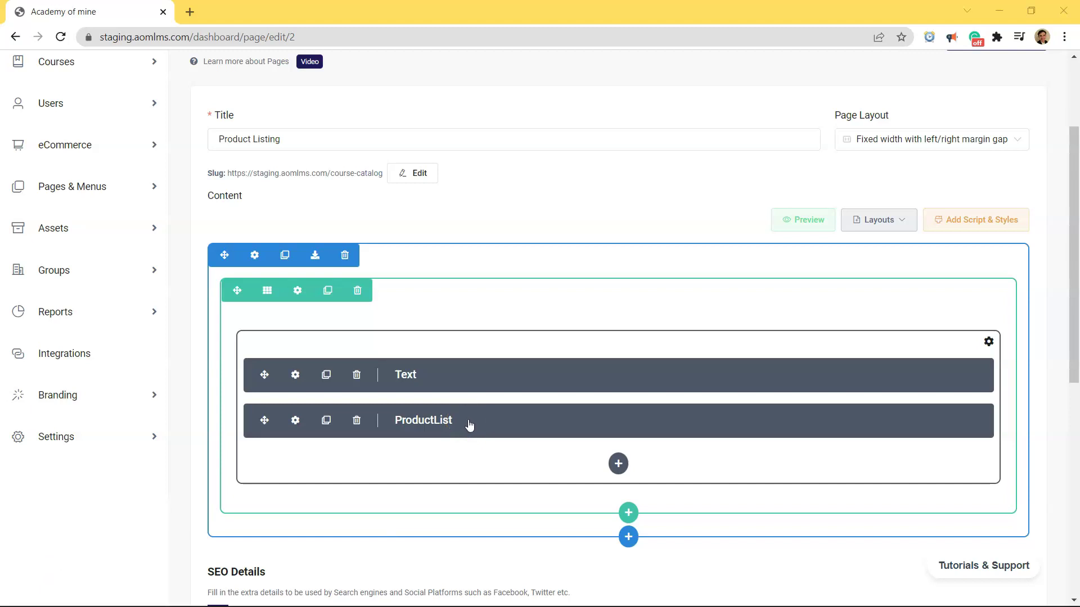
- Set the ProductList block's category to 'Continuing Education' and update the Product Listing page
{"action": "double_click", "coordinate": [468, 423]}
{"action": "left_click", "coordinate": [466, 385]}
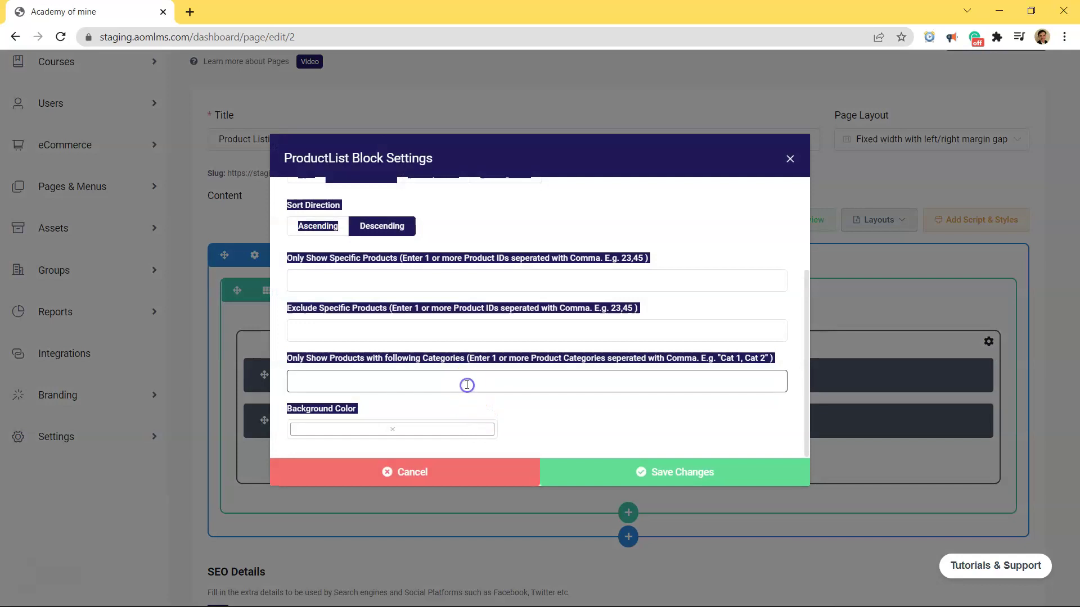
{"action": "left_click", "coordinate": [467, 351]}
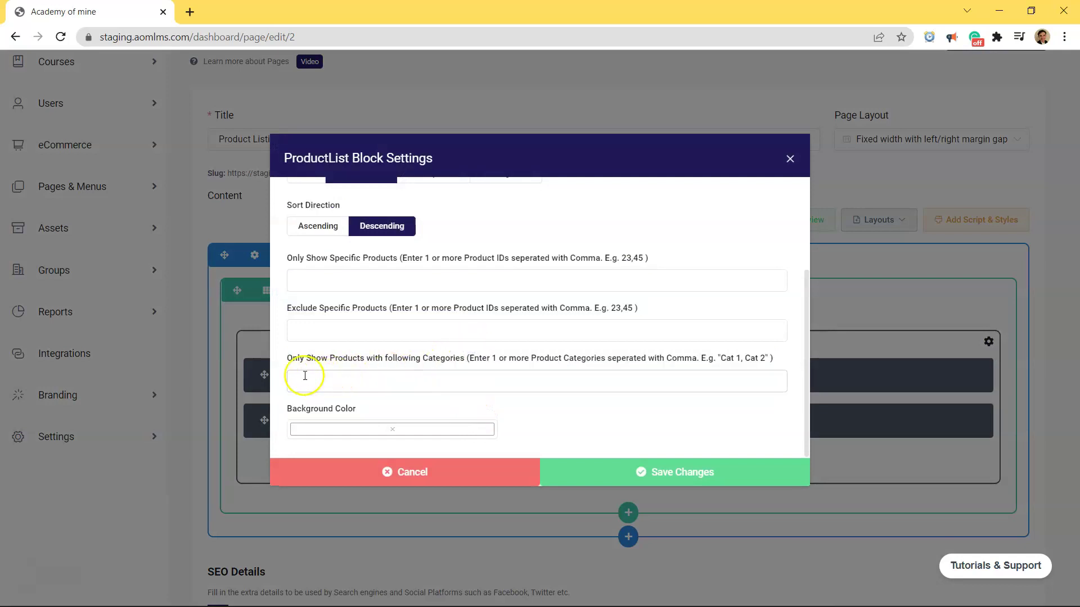
{"action": "left_click_drag", "start_coordinate": [288, 358], "coordinate": [472, 358]}
{"action": "left_click", "coordinate": [406, 382]}
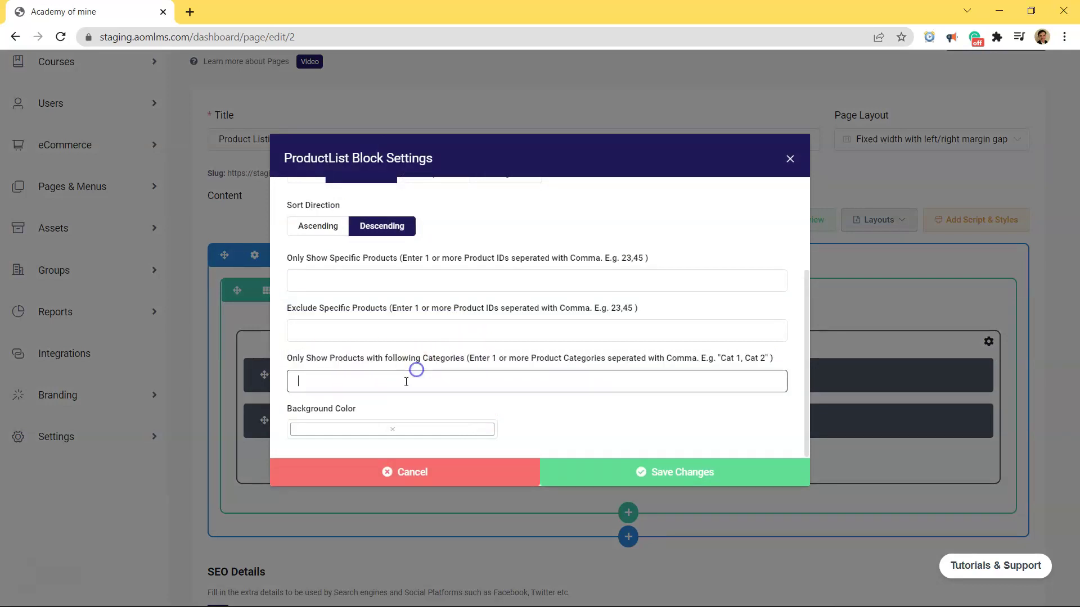
{"action": "type", "text": "Continuing Education"}
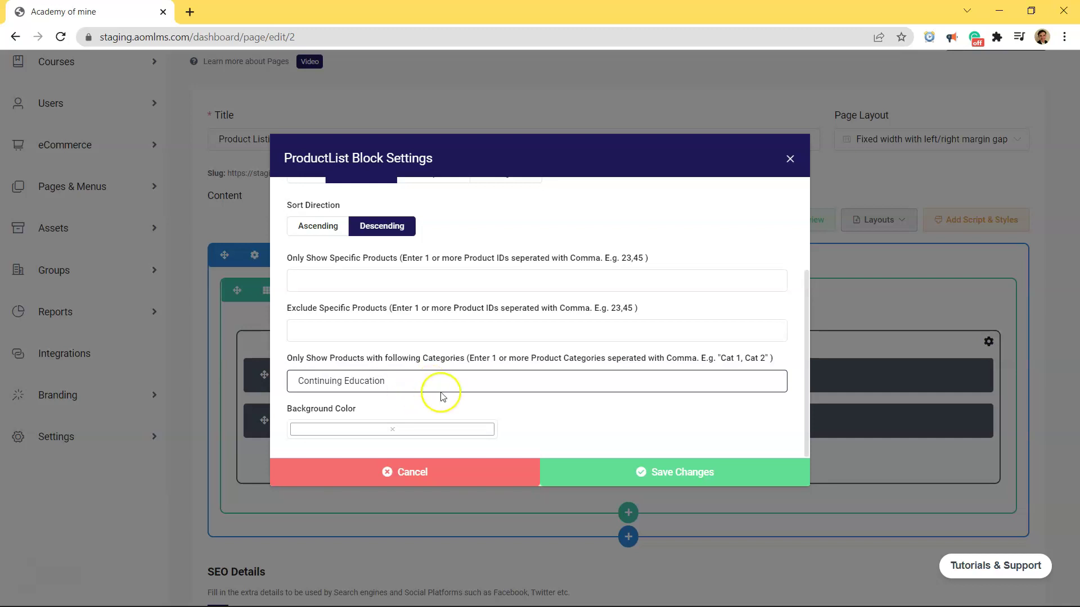
{"action": "left_click", "coordinate": [622, 470]}
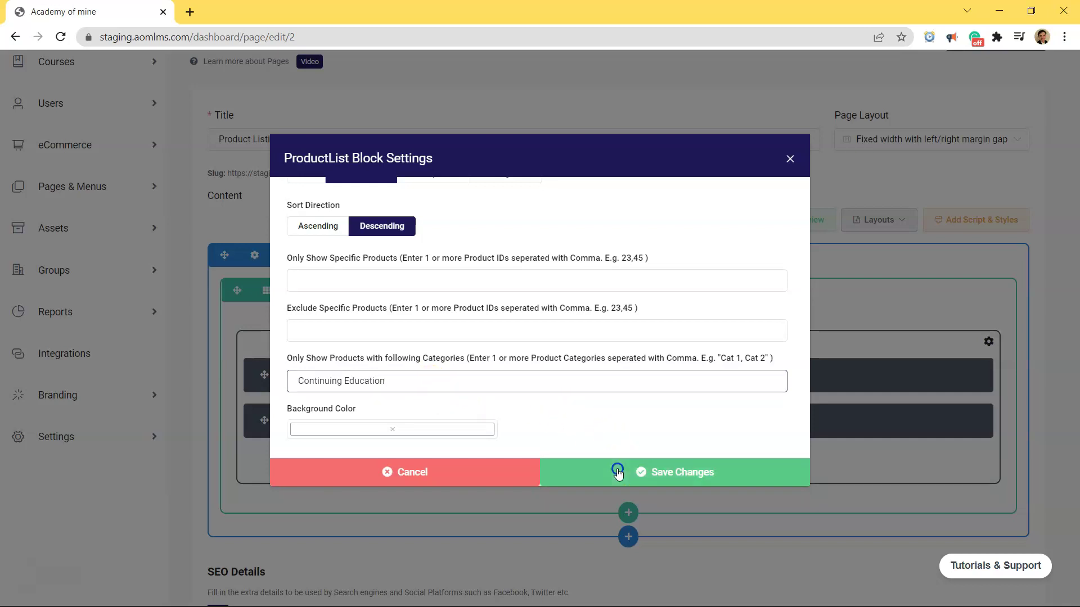
{"action": "scroll", "coordinate": [956, 253], "scroll_direction": "up", "scroll_amount": 3}
{"action": "left_click", "coordinate": [992, 177]}
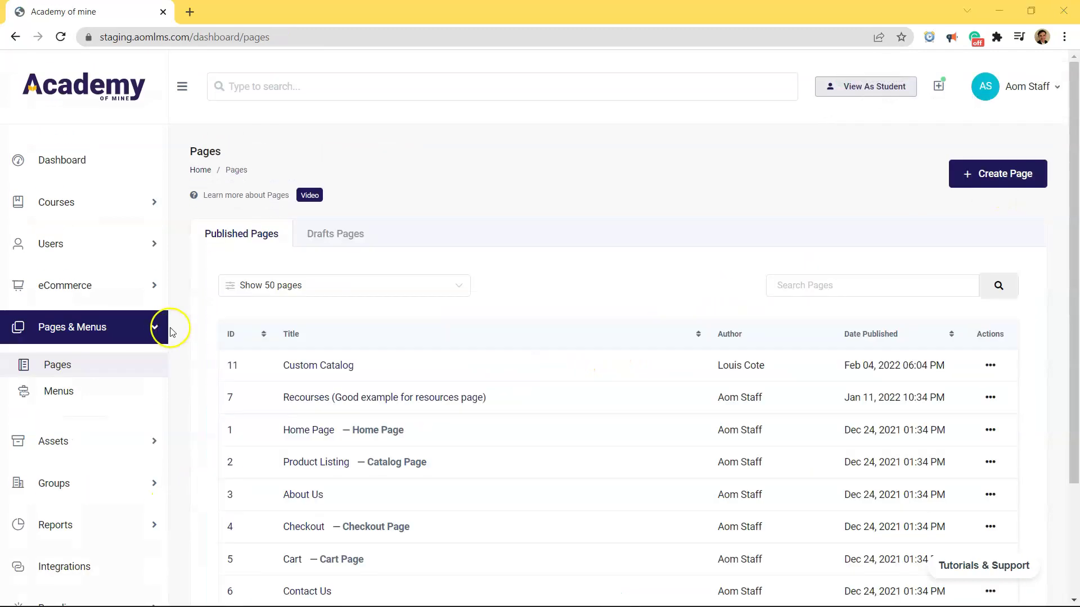
- Look over the eCommerce Product Categories list, then open the five-item Products list
{"action": "left_click", "coordinate": [92, 288]}
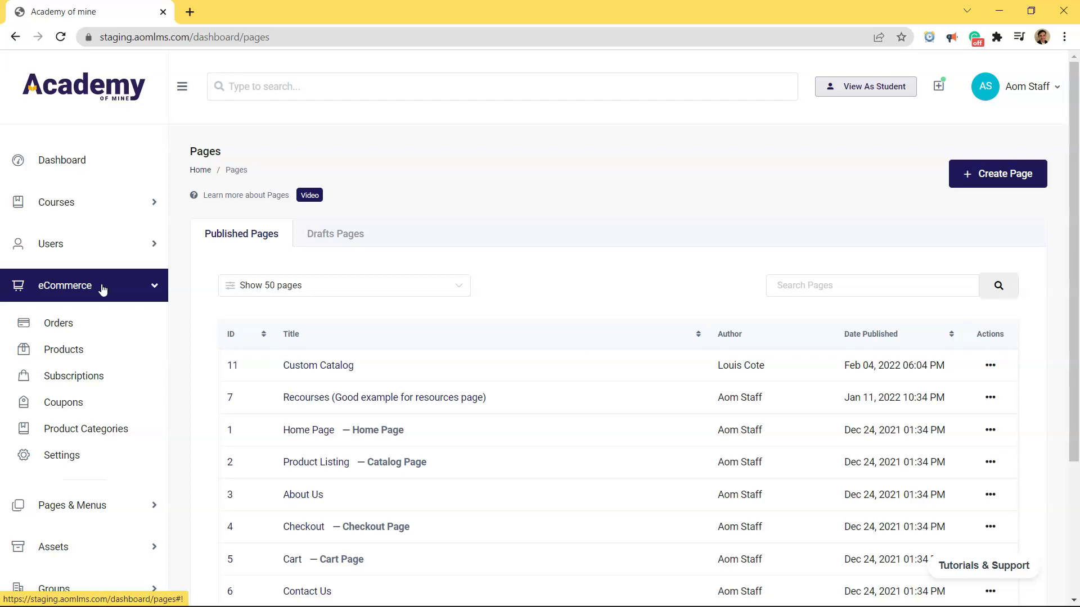
{"action": "left_click", "coordinate": [100, 435]}
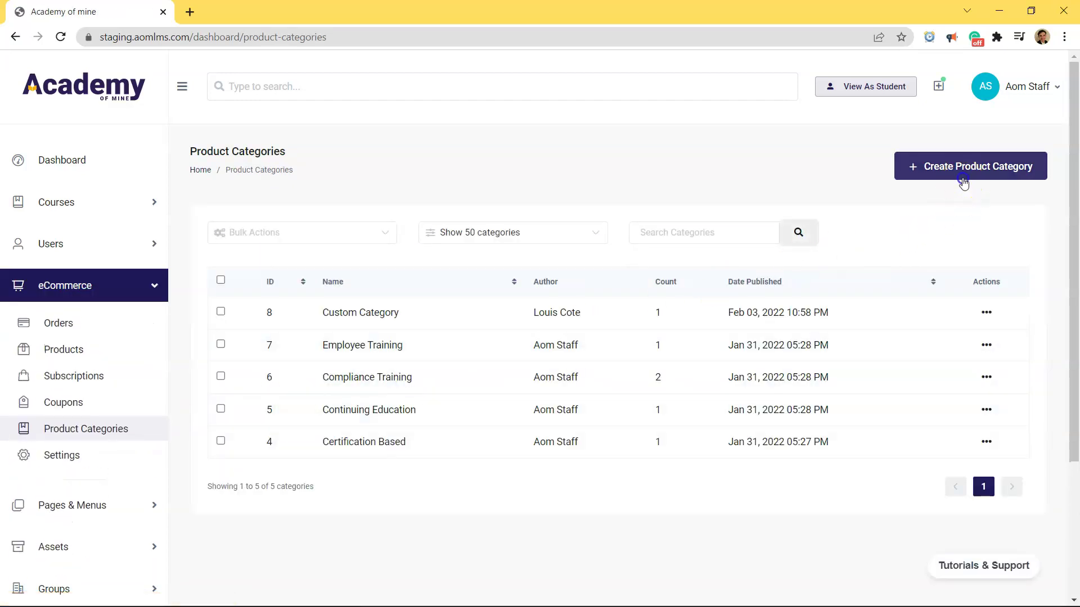
{"action": "left_click", "coordinate": [963, 176]}
{"action": "left_click", "coordinate": [610, 191]}
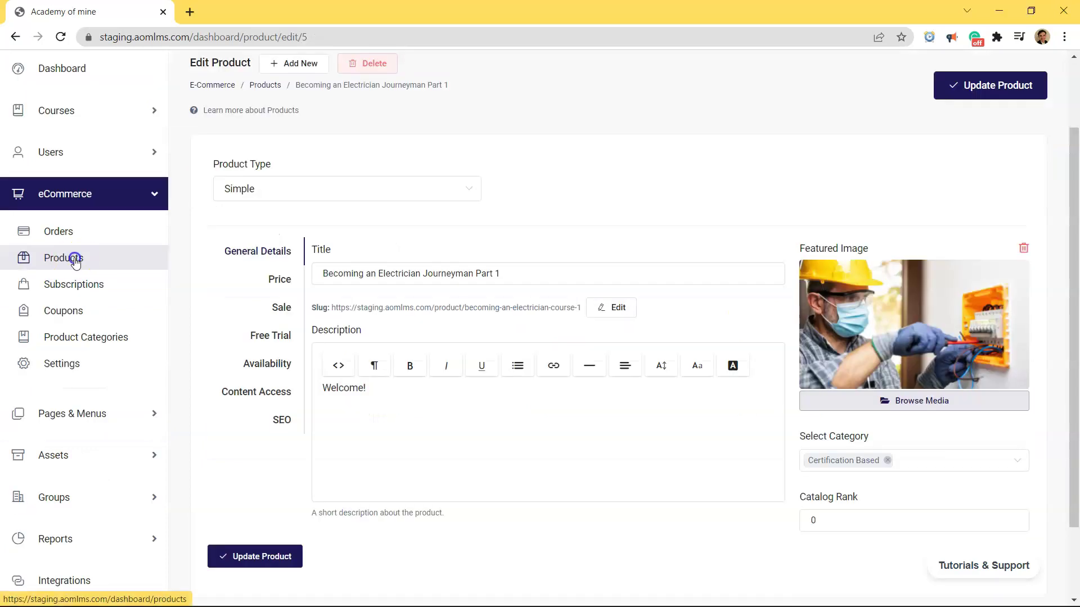
{"action": "left_click", "coordinate": [73, 259]}
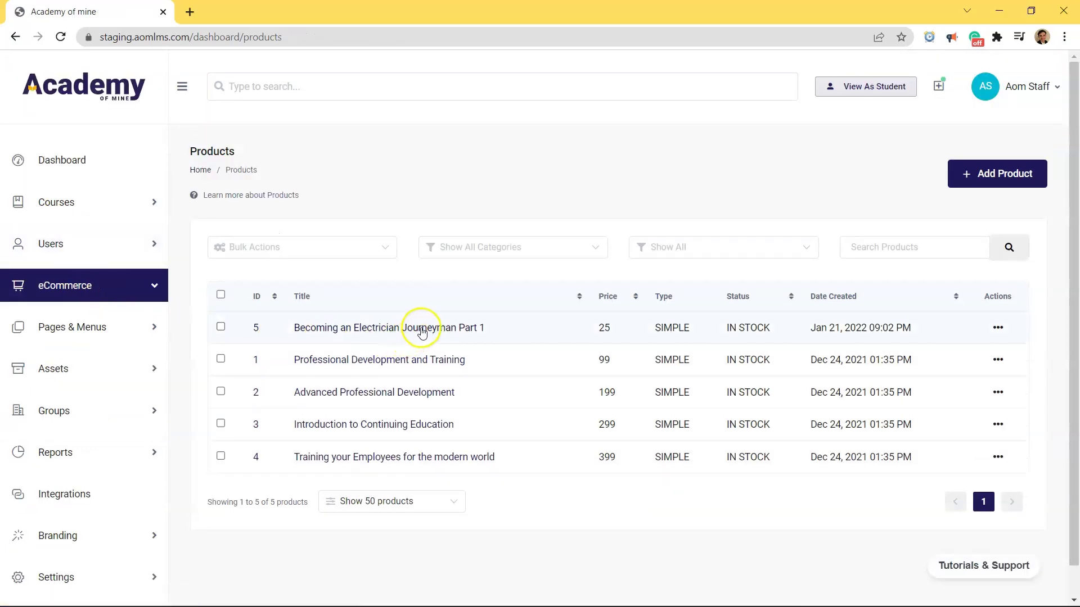
- Assign Becoming an Electrician Journeyman Part 1 to the Certification Based category and save it
{"action": "left_click", "coordinate": [421, 328]}
{"action": "scroll", "coordinate": [556, 364], "scroll_direction": "down", "scroll_amount": 3}
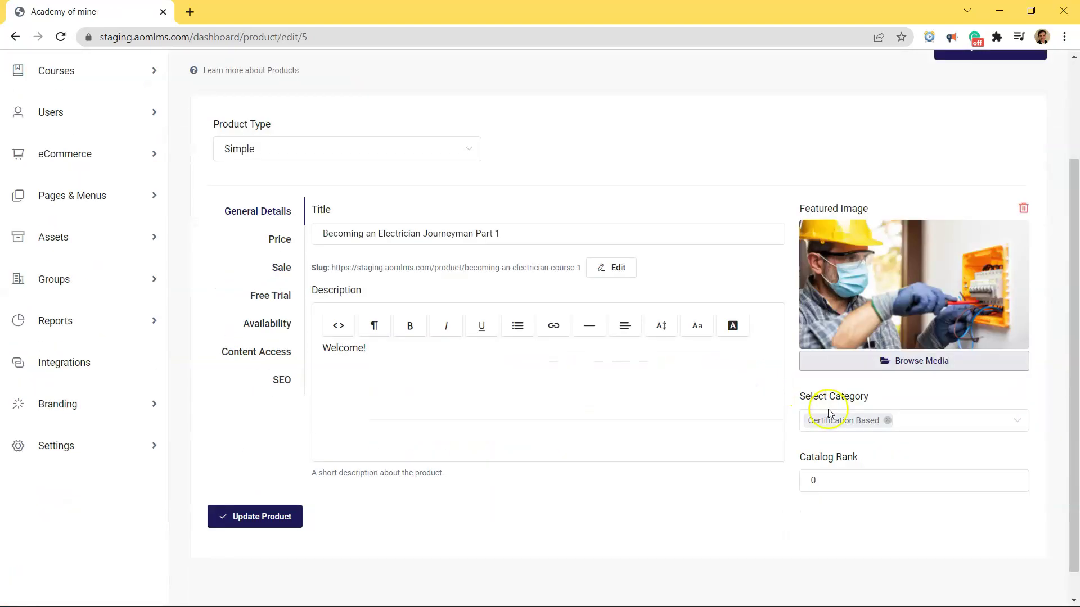
{"action": "left_click", "coordinate": [887, 412]}
{"action": "left_click", "coordinate": [892, 415]}
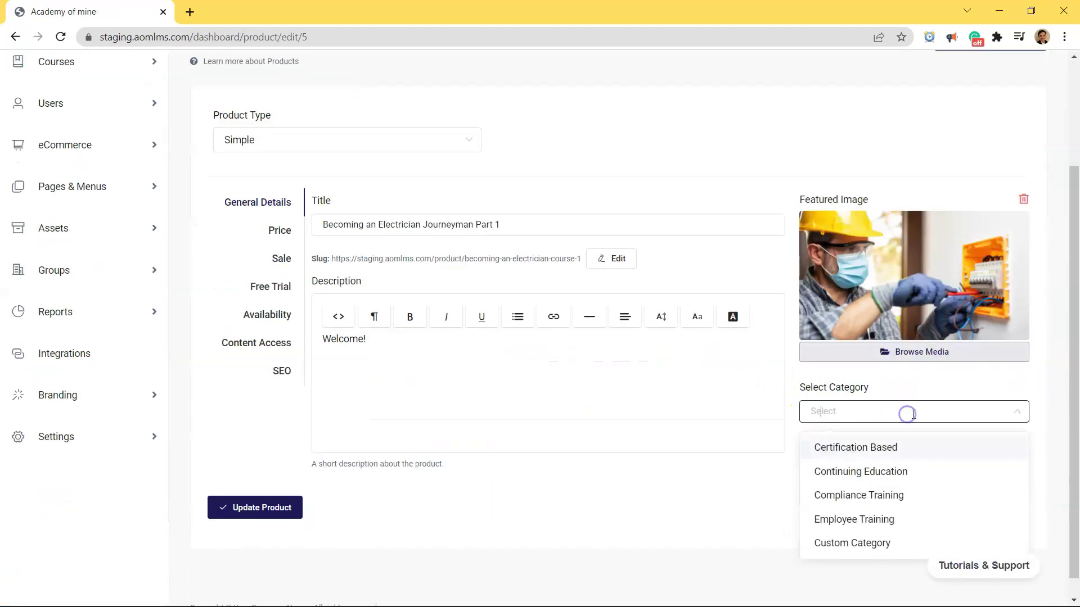
{"action": "left_click", "coordinate": [892, 450]}
{"action": "left_click", "coordinate": [270, 509]}
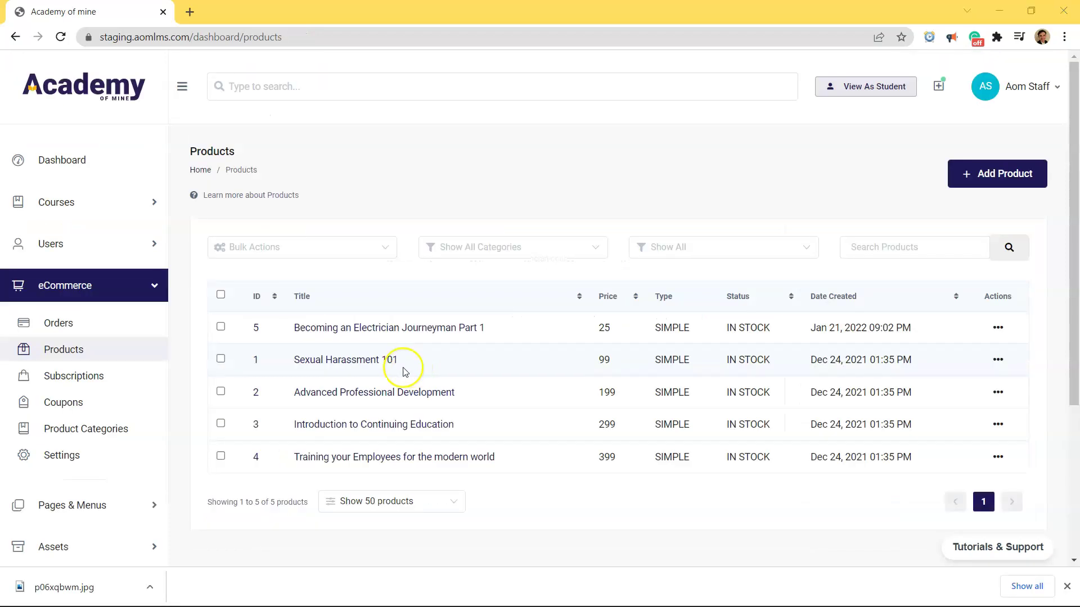
- Reselect Compliance Training as the category for Sexual Harassment 101 and update the product
{"action": "left_click", "coordinate": [373, 359]}
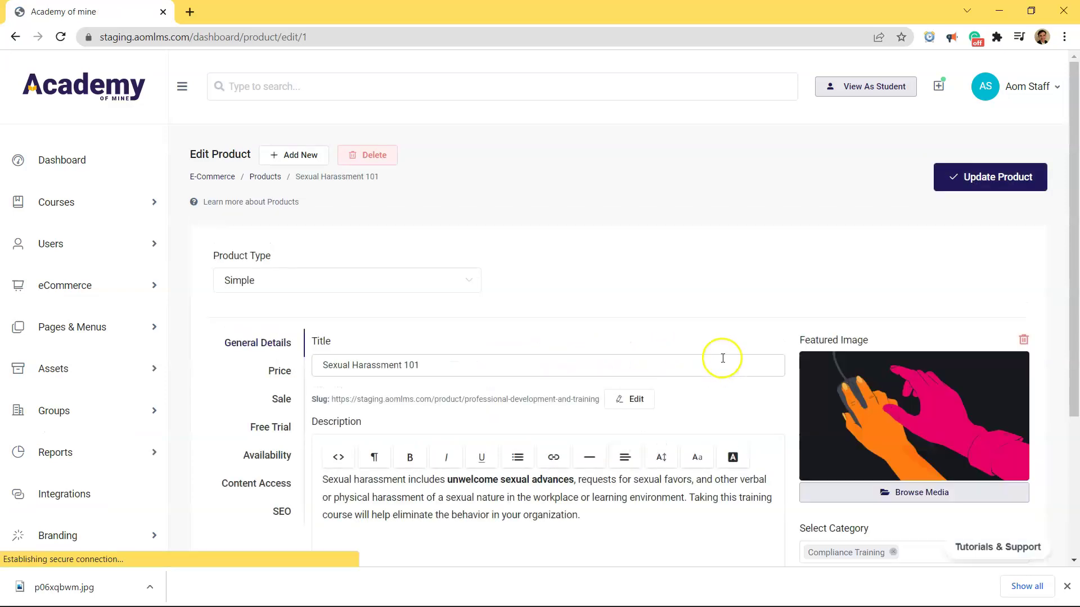
{"action": "scroll", "coordinate": [731, 371], "scroll_direction": "down", "scroll_amount": 4}
{"action": "left_click", "coordinate": [912, 349]}
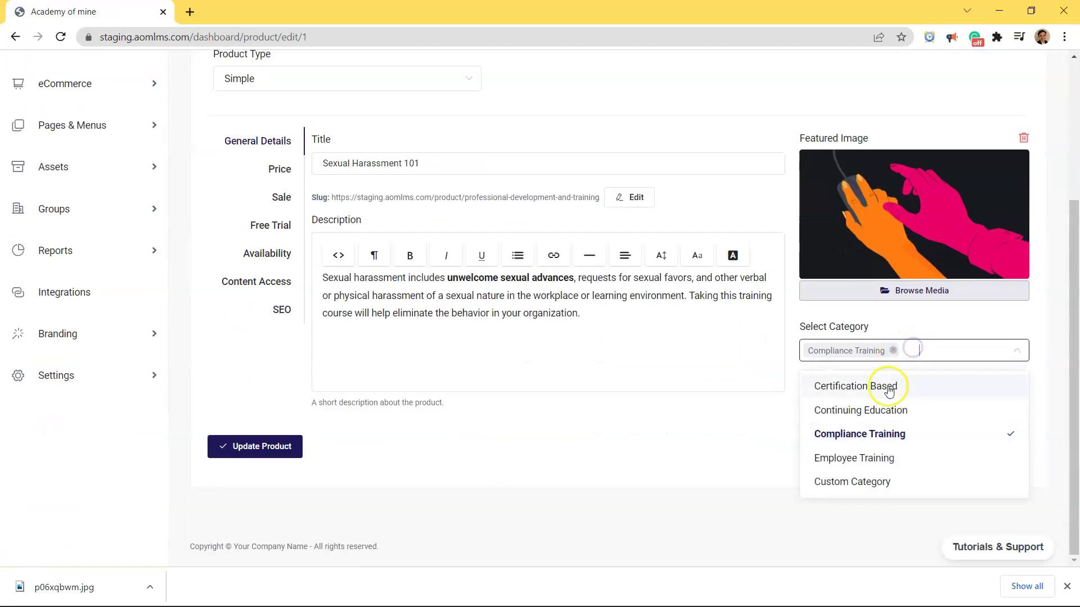
{"action": "left_click", "coordinate": [869, 434]}
{"action": "left_click", "coordinate": [829, 435]}
{"action": "left_click", "coordinate": [785, 407]}
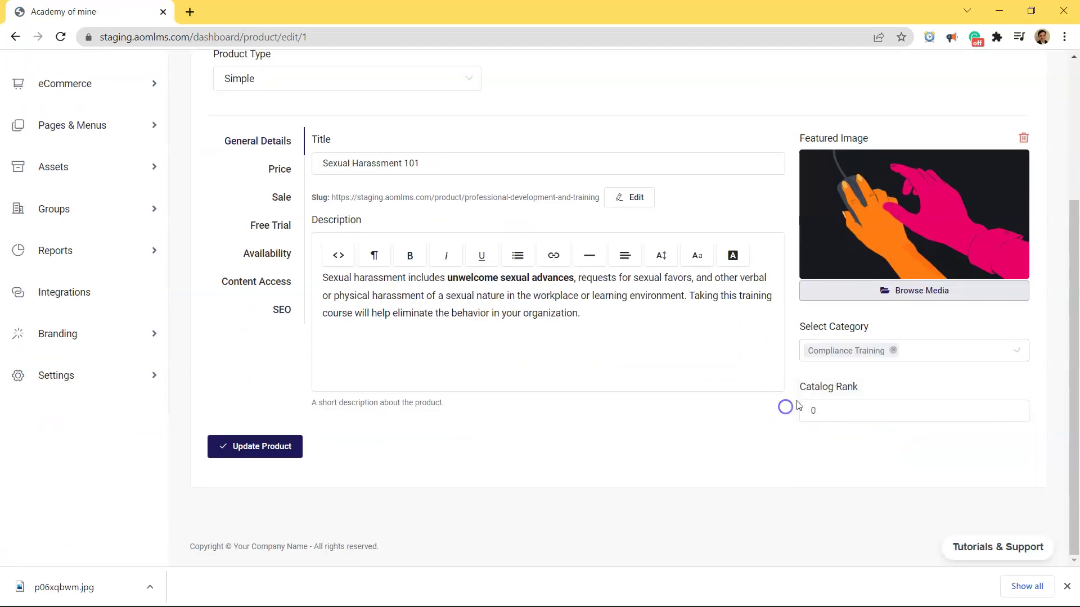
{"action": "scroll", "coordinate": [799, 406], "scroll_direction": "up", "scroll_amount": 4}
{"action": "left_click", "coordinate": [983, 176]}
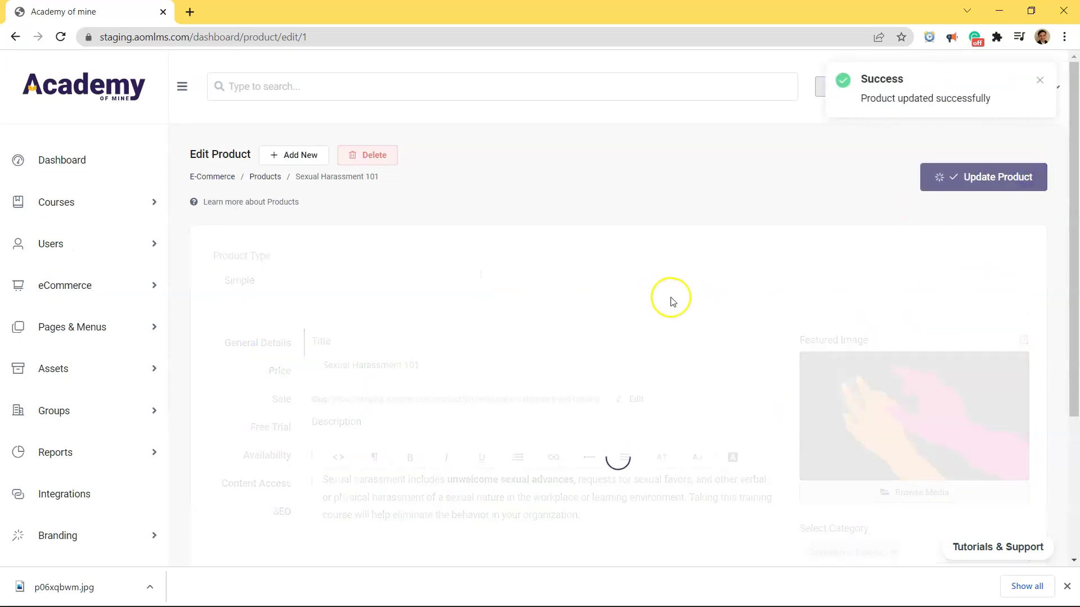
{"action": "left_click", "coordinate": [118, 329]}
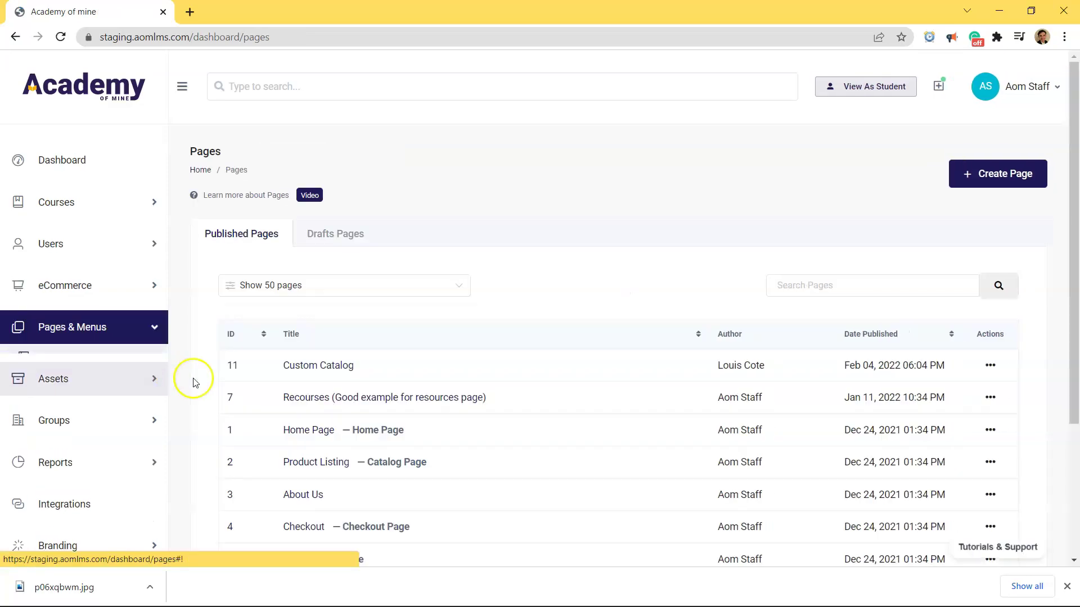
- Open the Product Listing page and save its layout to the library as 'Product Listing Layout for custom course catalog'
{"action": "scroll", "coordinate": [338, 360], "scroll_direction": "down", "scroll_amount": 1}
{"action": "scroll", "coordinate": [398, 374], "scroll_direction": "up", "scroll_amount": 1}
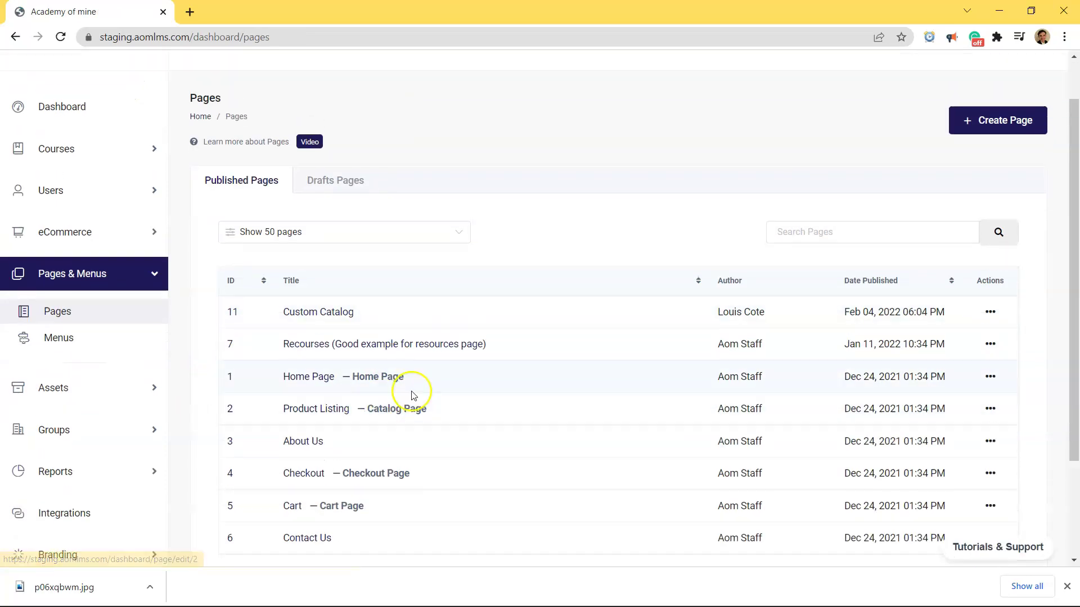
{"action": "left_click", "coordinate": [989, 174]}
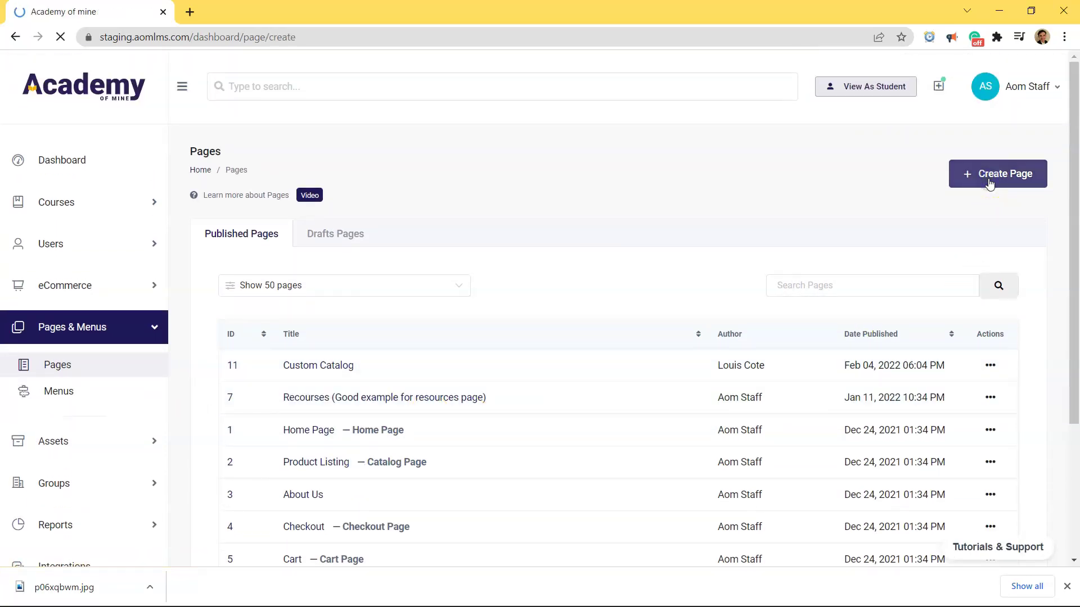
{"action": "left_click", "coordinate": [237, 170]}
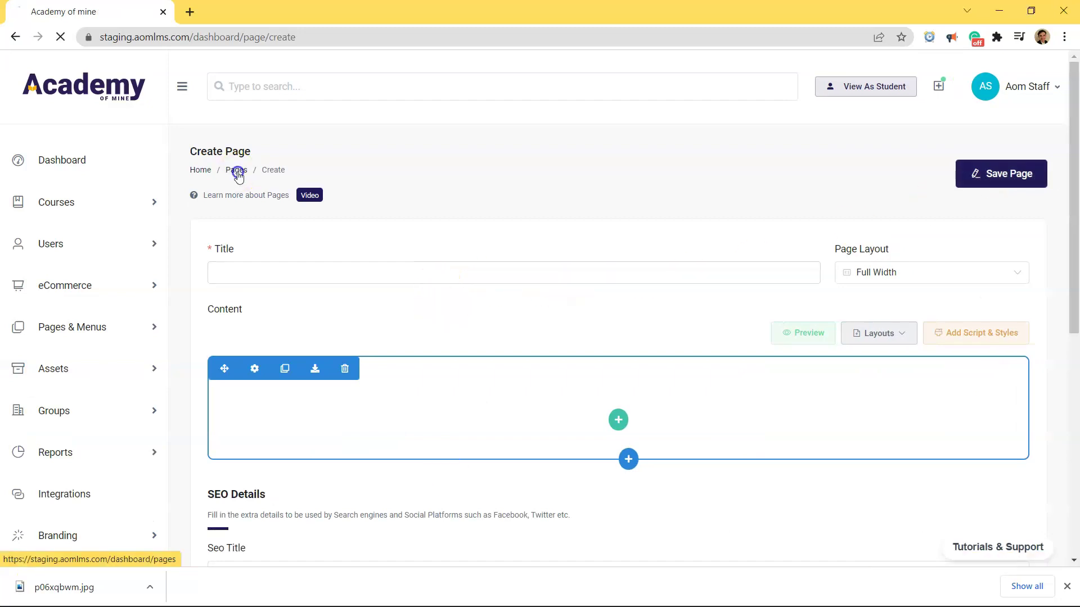
{"action": "left_click", "coordinate": [330, 398]}
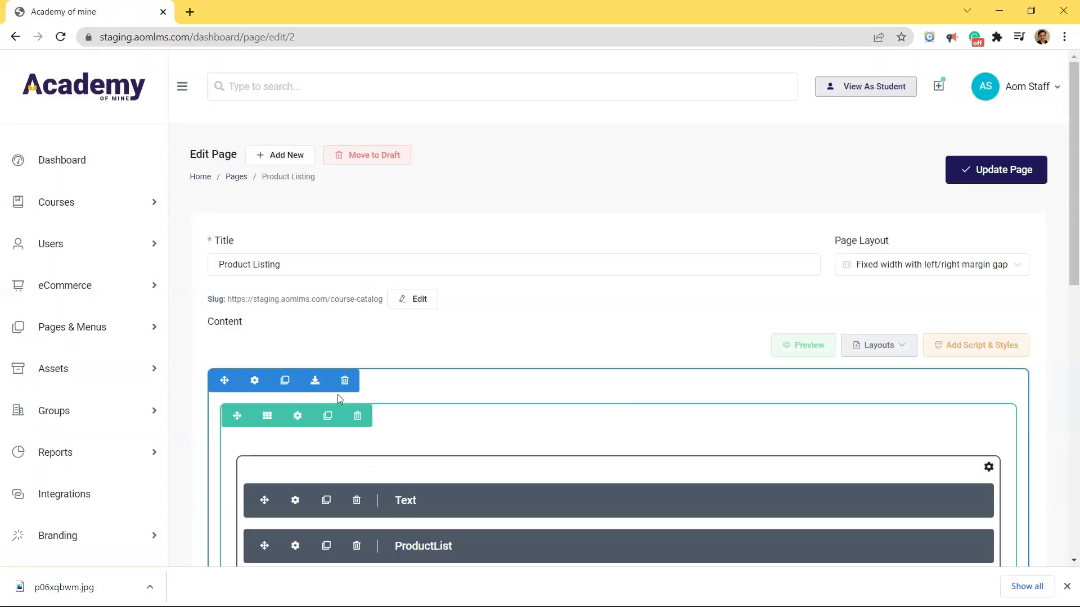
{"action": "left_click", "coordinate": [895, 363]}
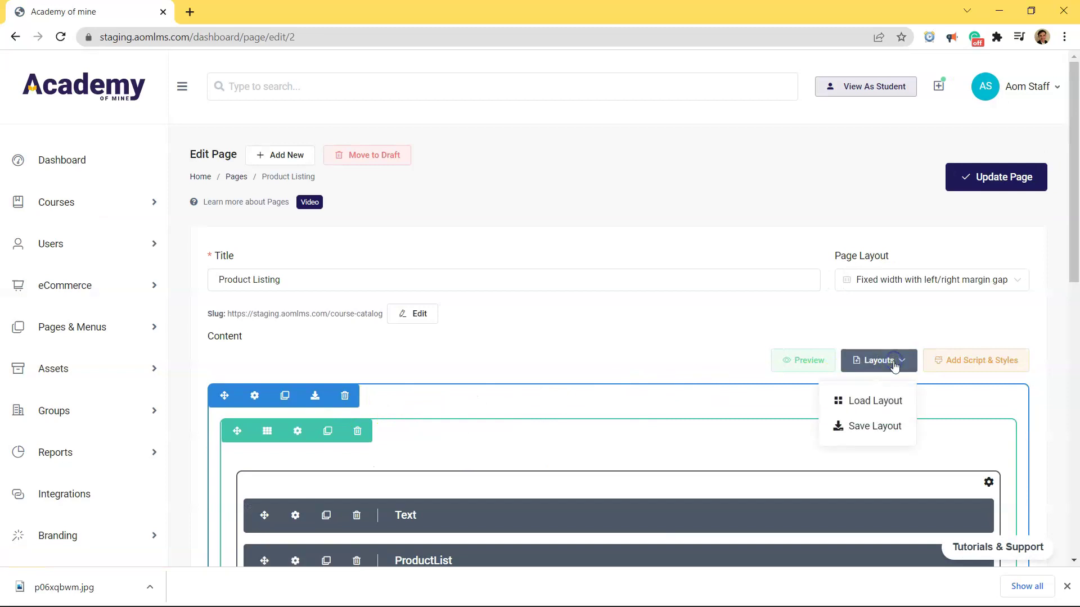
{"action": "left_click", "coordinate": [861, 426]}
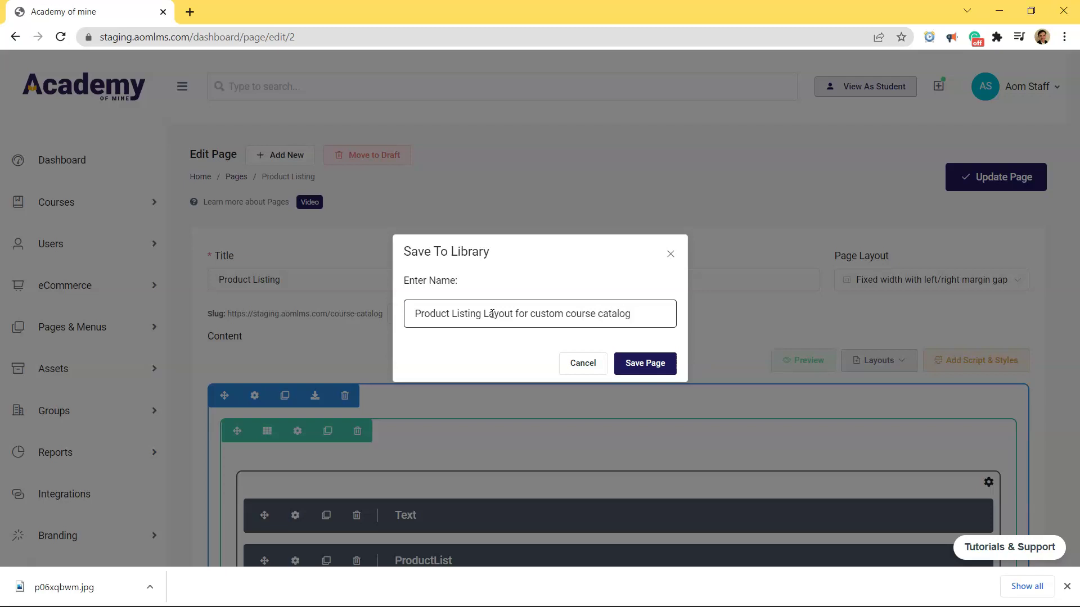
- Confirm the library layout save and retitle page 10 'Product Listing (Certification Based)'
{"action": "left_click", "coordinate": [645, 363]}
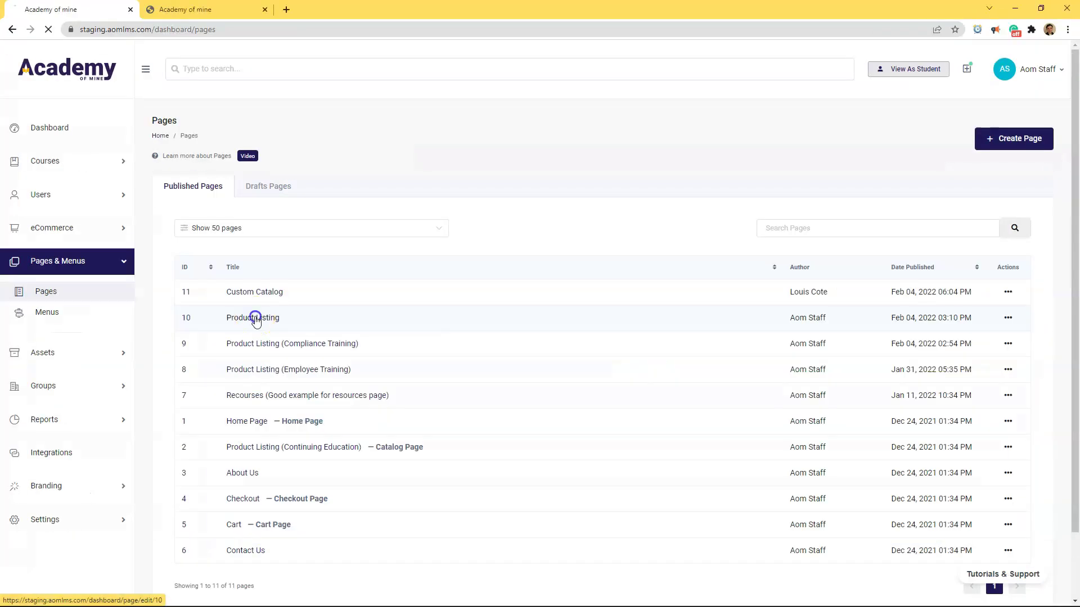
{"action": "left_click", "coordinate": [250, 228]}
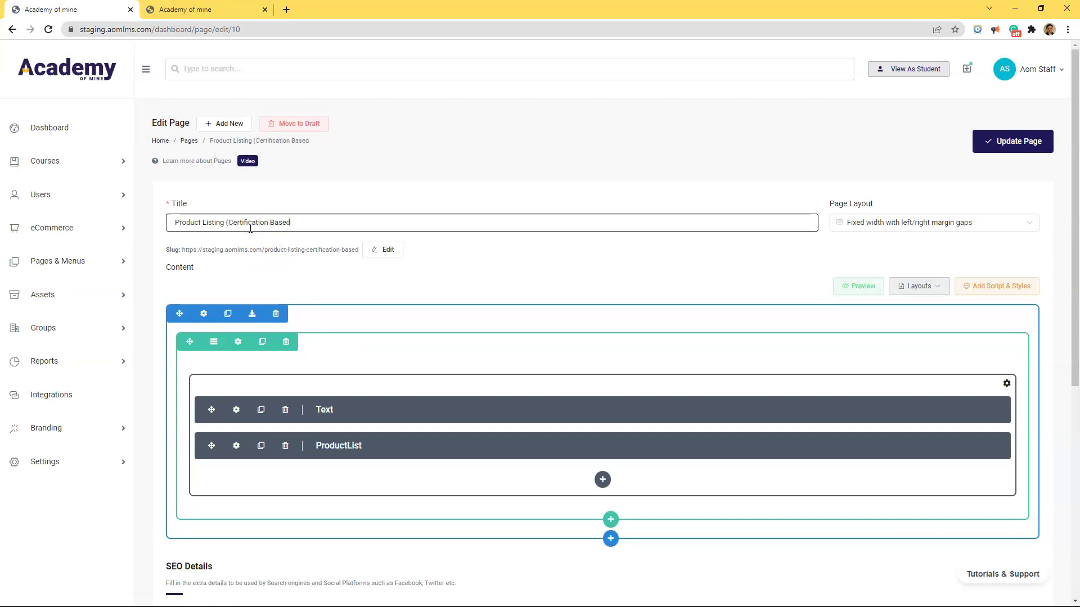
{"action": "left_click", "coordinate": [1032, 142]}
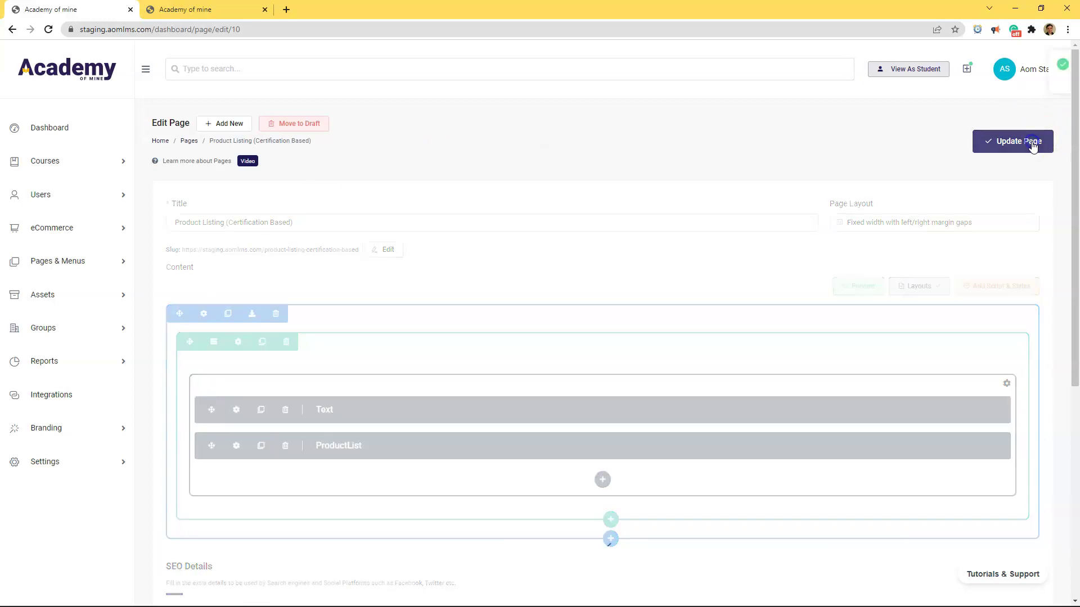
{"action": "left_click", "coordinate": [186, 141]}
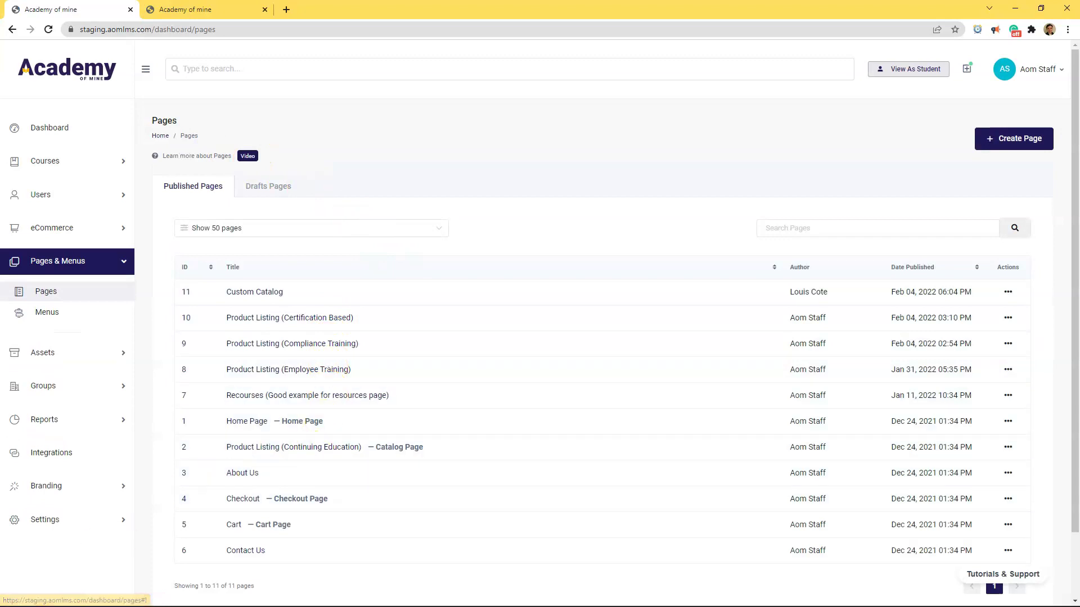
- Filter the Product Listing (Certification Based) page's ProductList block to Certification Based and update the page
{"action": "scroll", "coordinate": [309, 259], "scroll_direction": "down", "scroll_amount": 1}
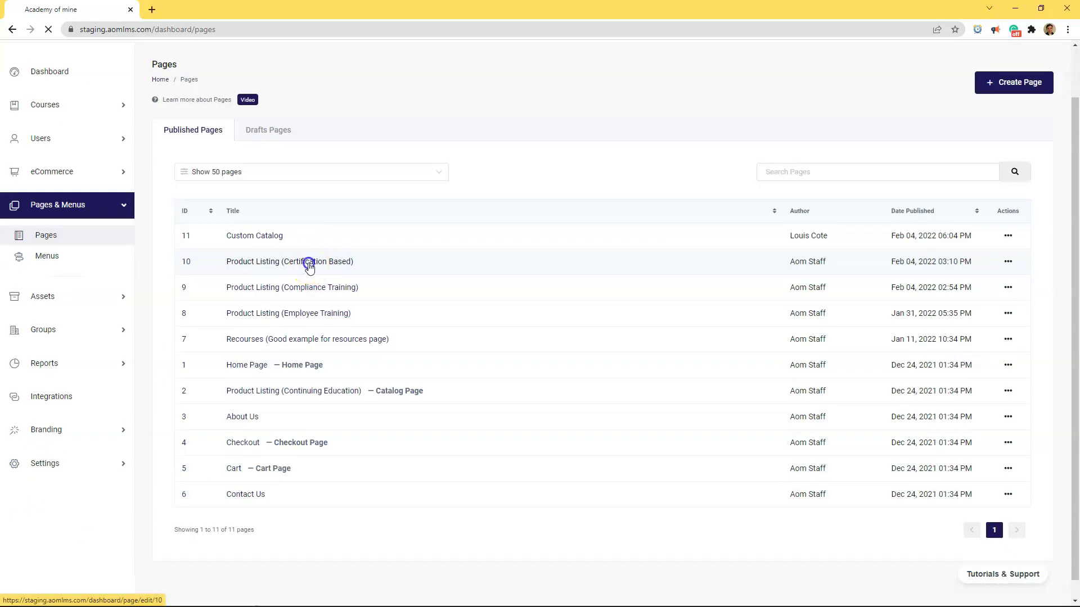
{"action": "left_click", "coordinate": [308, 260]}
{"action": "scroll", "coordinate": [366, 348], "scroll_direction": "down", "scroll_amount": 2}
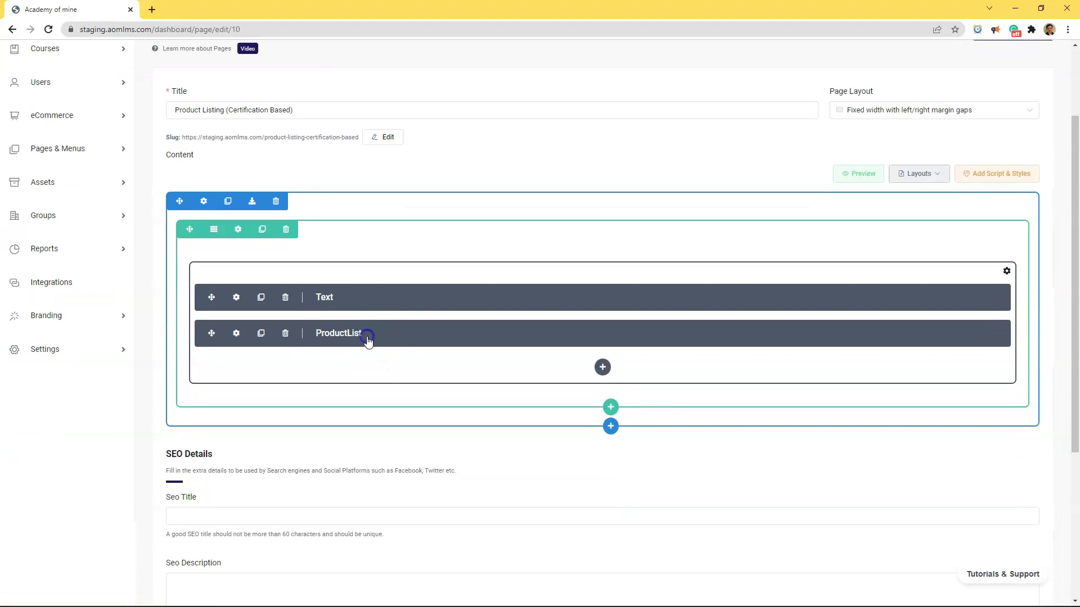
{"action": "double_click", "coordinate": [367, 335]}
{"action": "scroll", "coordinate": [394, 337], "scroll_direction": "down", "scroll_amount": 2}
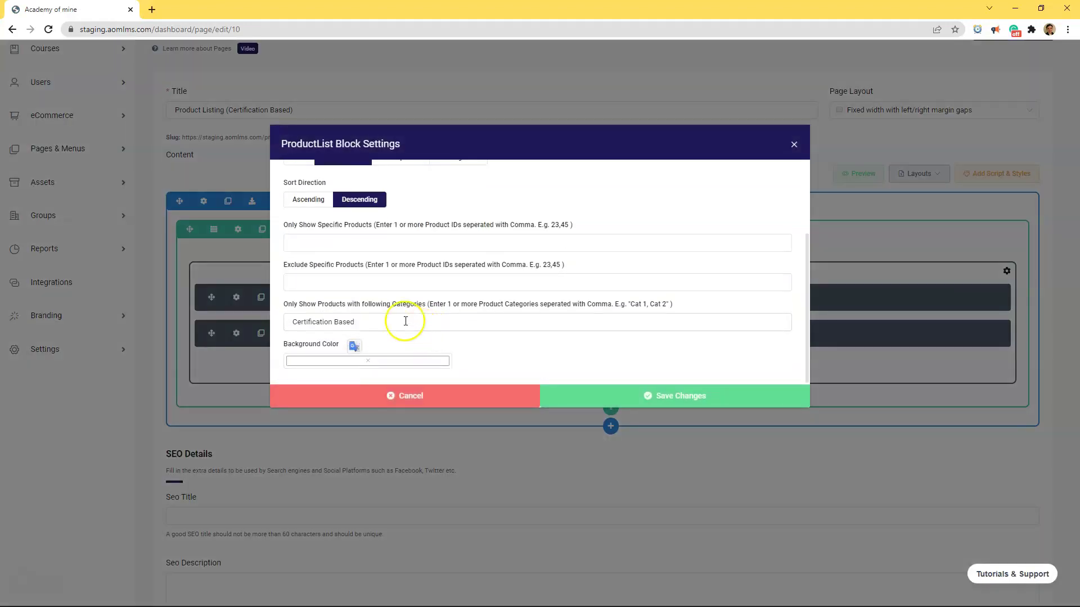
{"action": "left_click", "coordinate": [384, 284]}
{"action": "left_click", "coordinate": [371, 327]}
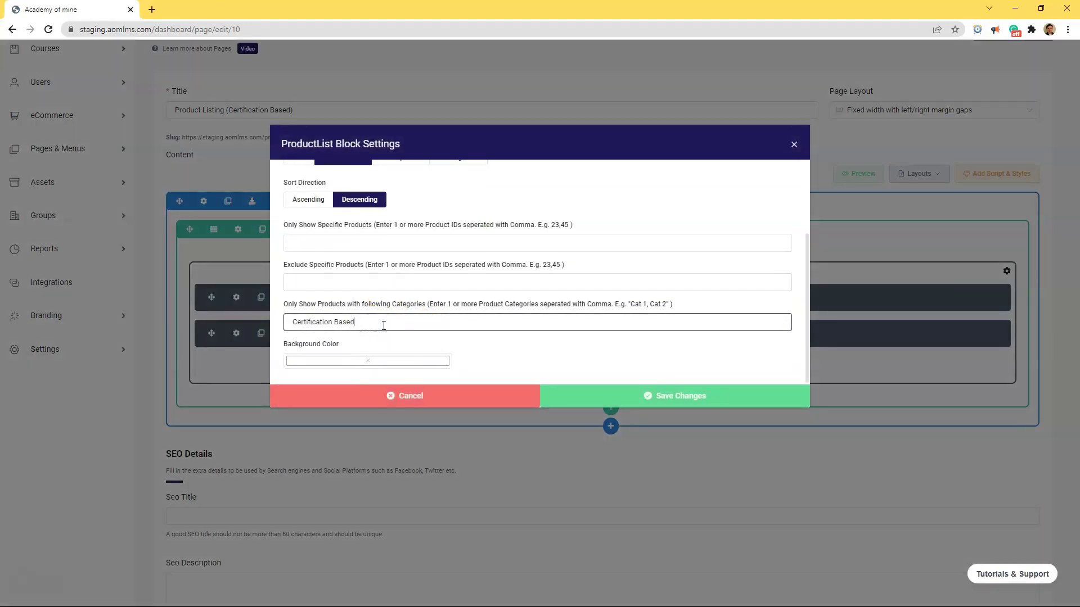
{"action": "left_click", "coordinate": [625, 396]}
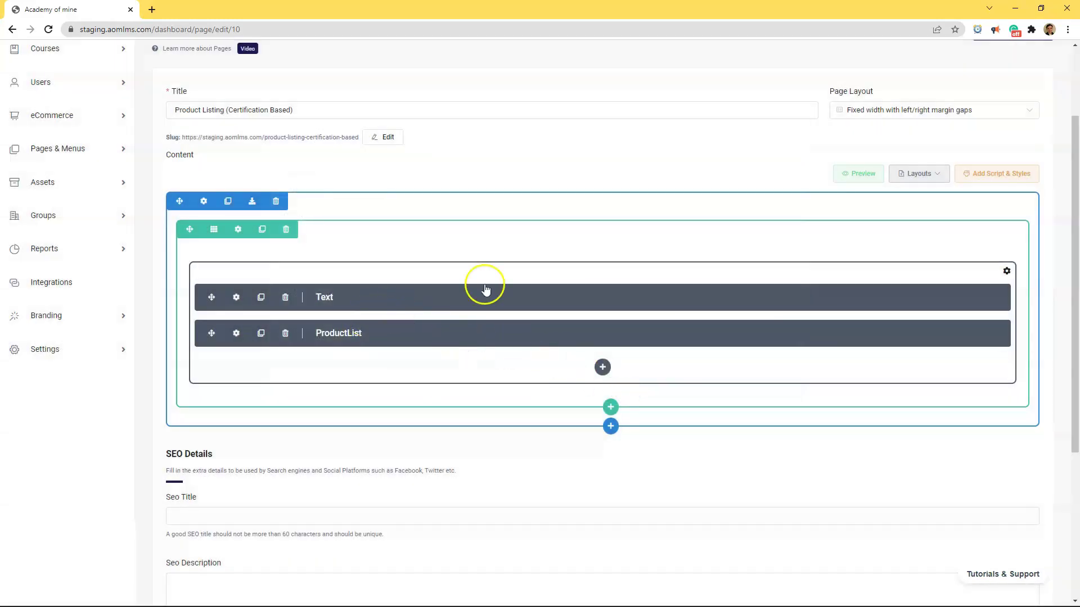
{"action": "scroll", "coordinate": [482, 284], "scroll_direction": "up", "scroll_amount": 2}
{"action": "left_click", "coordinate": [1007, 142]}
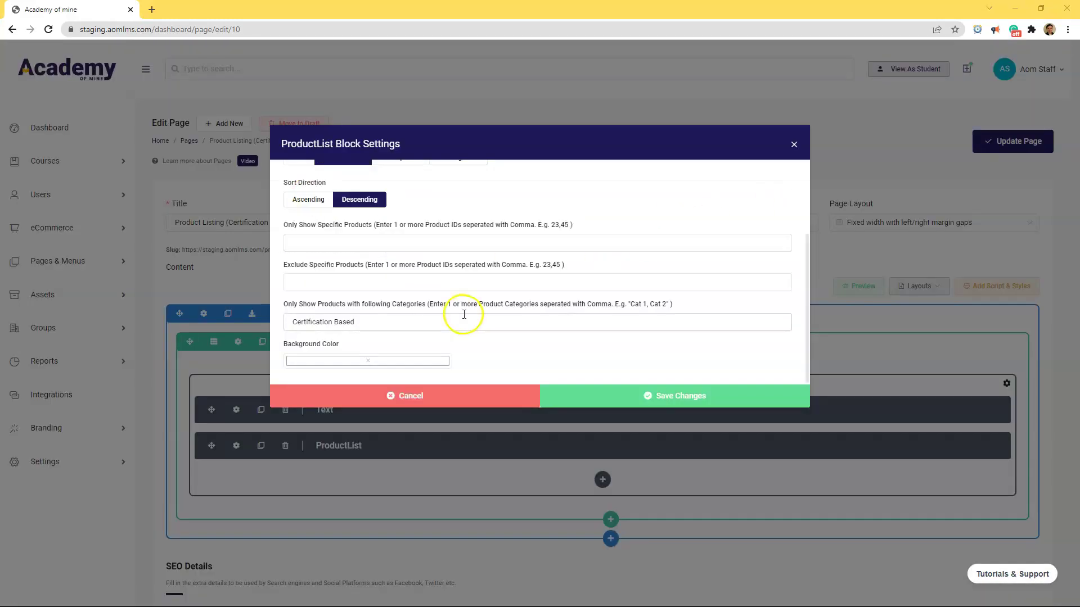
- Review the ProductList product fields and sort options, keeping sort by Date Created, descending
{"action": "scroll", "coordinate": [440, 337], "scroll_direction": "up", "scroll_amount": 2}
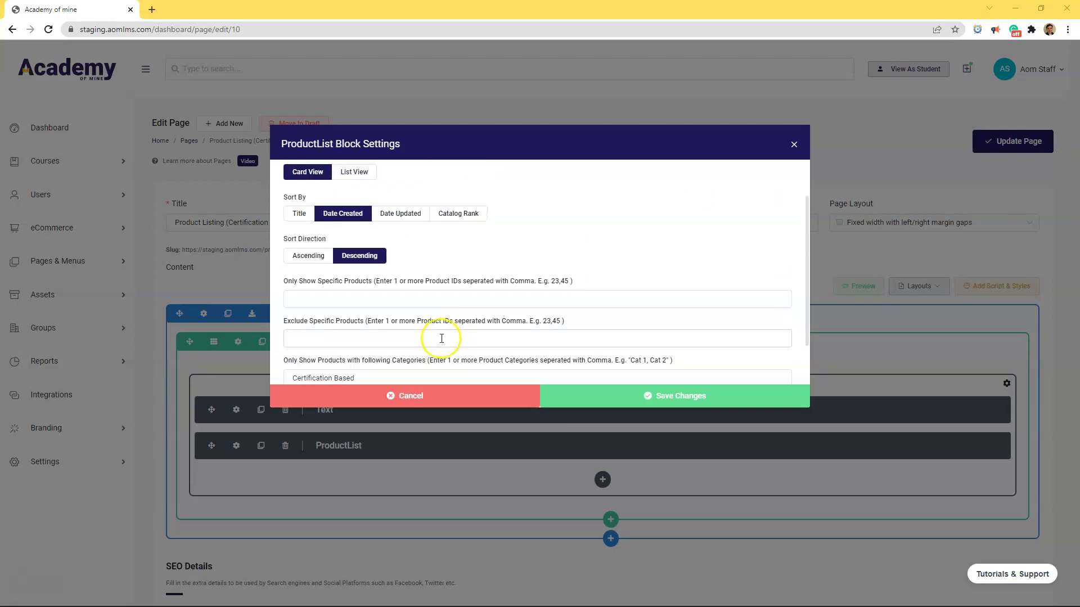
{"action": "scroll", "coordinate": [440, 340], "scroll_direction": "down", "scroll_amount": 2}
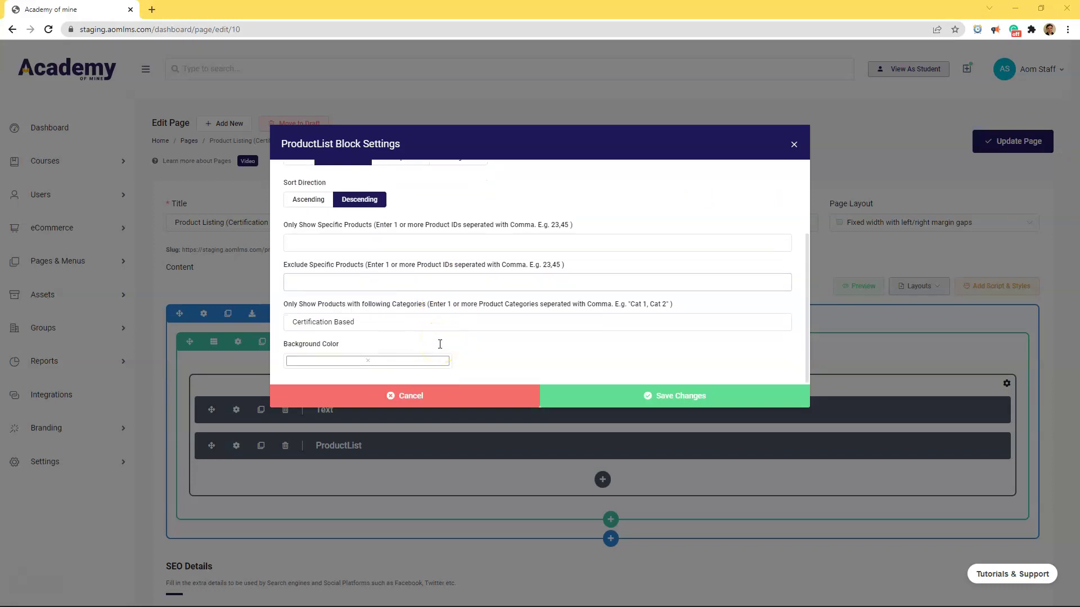
{"action": "scroll", "coordinate": [440, 344], "scroll_direction": "up", "scroll_amount": 1}
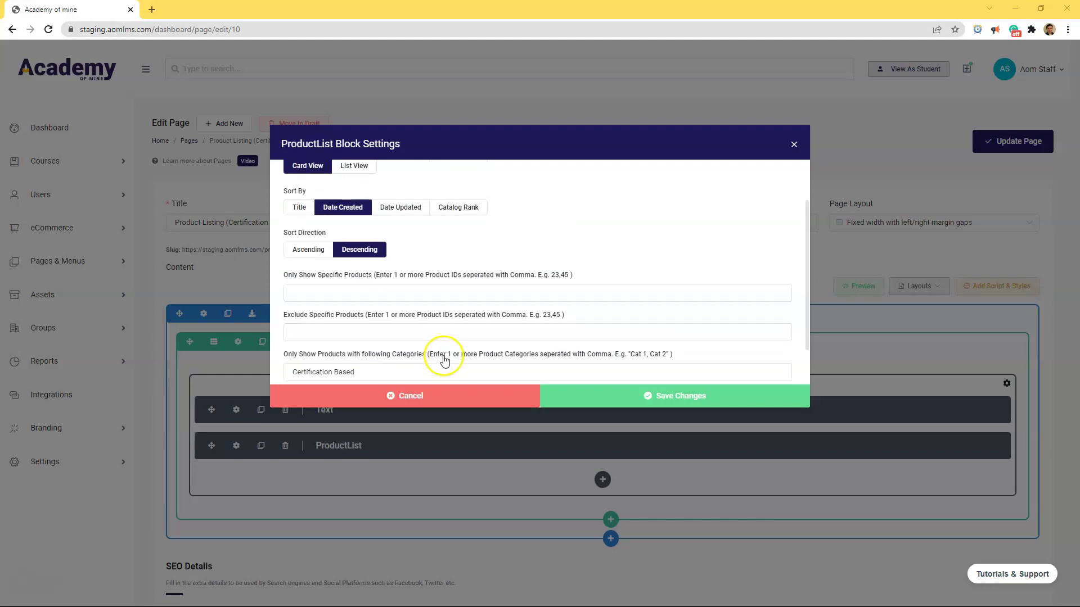
{"action": "scroll", "coordinate": [443, 357], "scroll_direction": "down", "scroll_amount": 1}
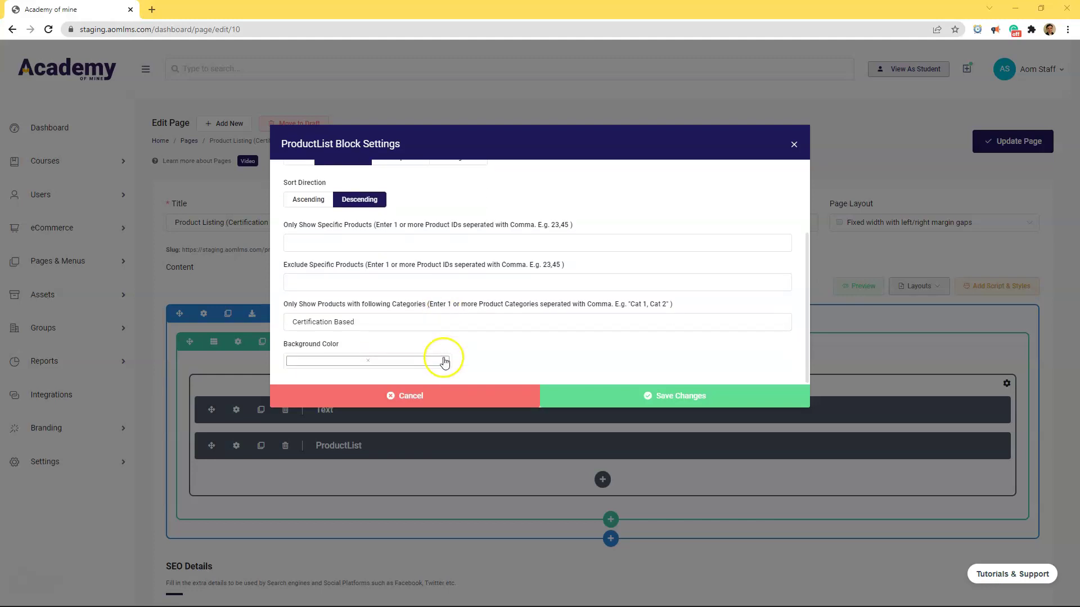
{"action": "scroll", "coordinate": [447, 354], "scroll_direction": "up", "scroll_amount": 1}
{"action": "left_click", "coordinate": [355, 339]}
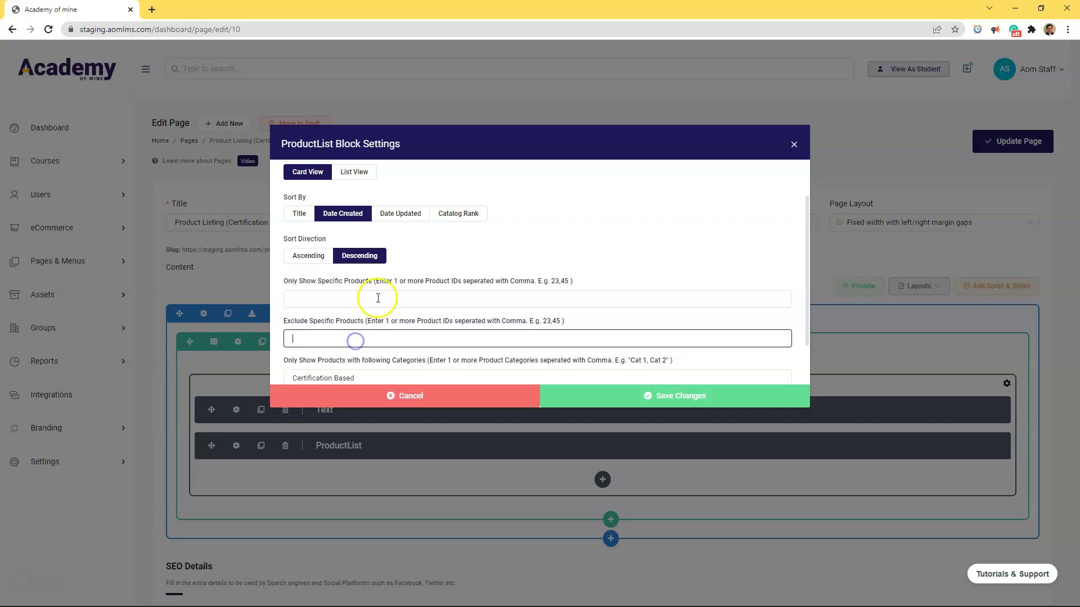
{"action": "left_click", "coordinate": [378, 298]}
{"action": "scroll", "coordinate": [388, 296], "scroll_direction": "up", "scroll_amount": 1}
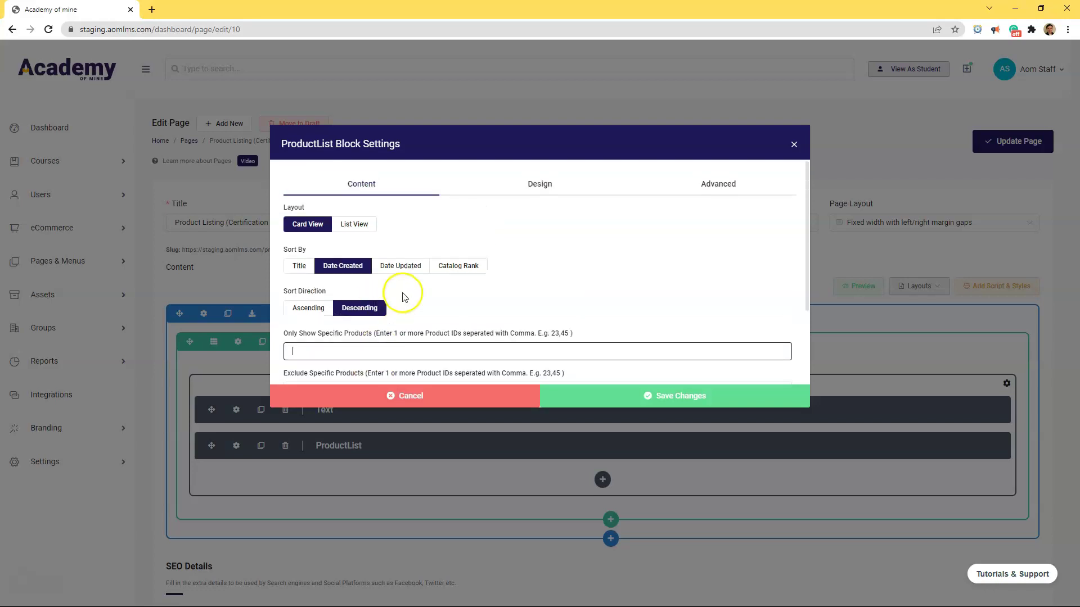
{"action": "left_click", "coordinate": [407, 266]}
{"action": "left_click", "coordinate": [456, 266]}
{"action": "left_click", "coordinate": [404, 266]}
{"action": "left_click", "coordinate": [331, 268]}
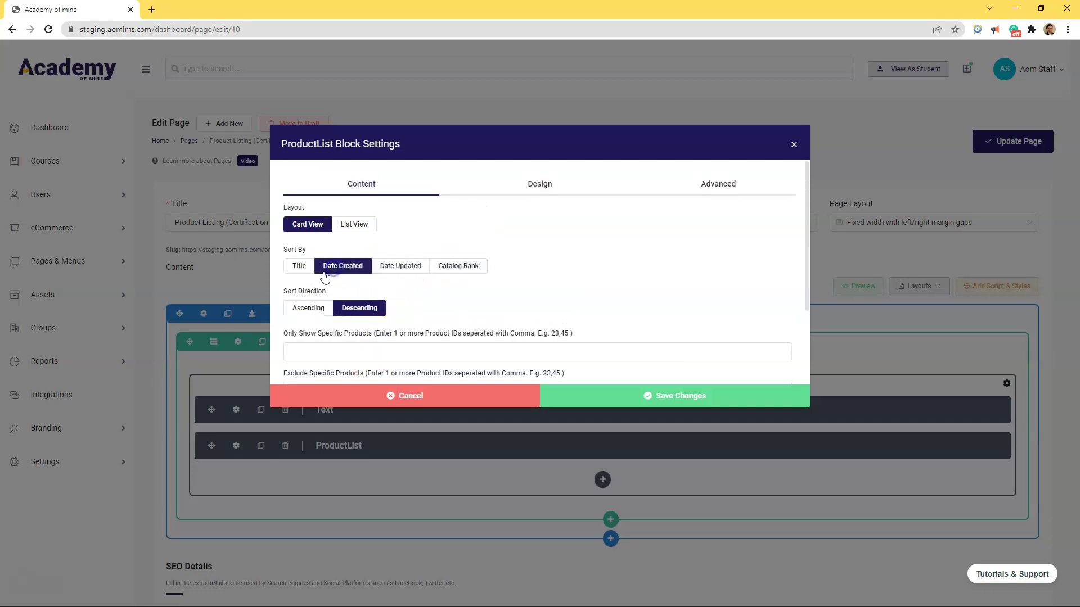
{"action": "left_click", "coordinate": [319, 304]}
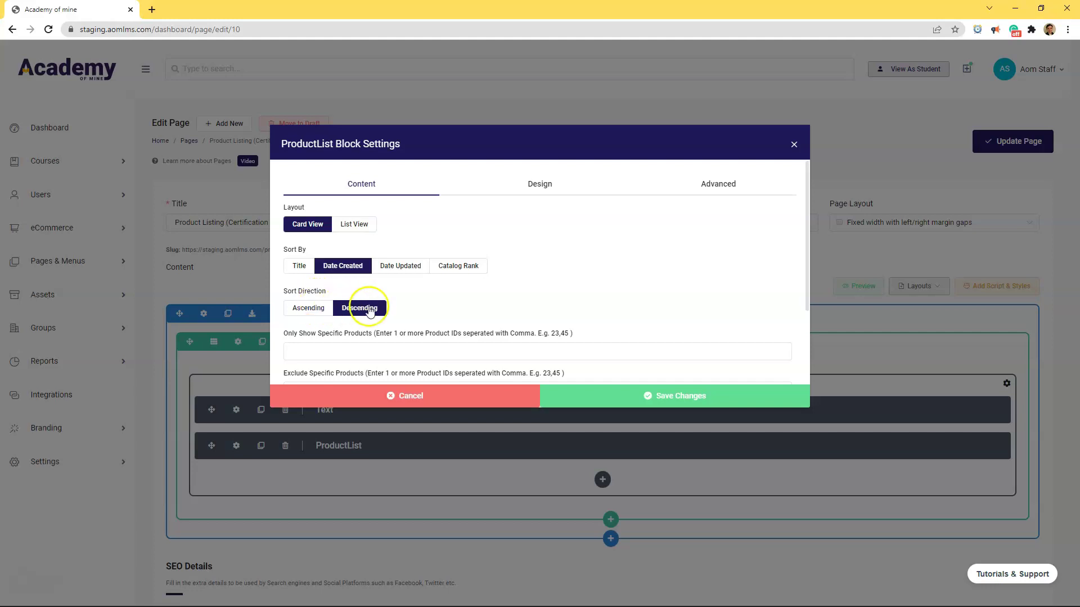
- Switch the Compliance Training page's course listing to list view, update the page and reload the live catalog
{"action": "left_click", "coordinate": [602, 404]}
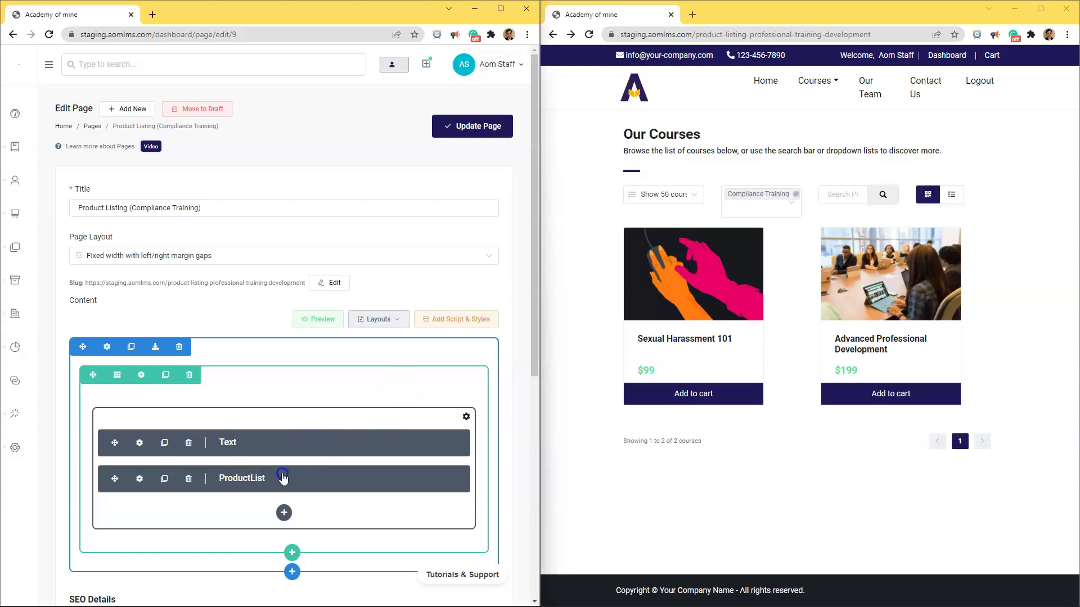
{"action": "left_click", "coordinate": [283, 478]}
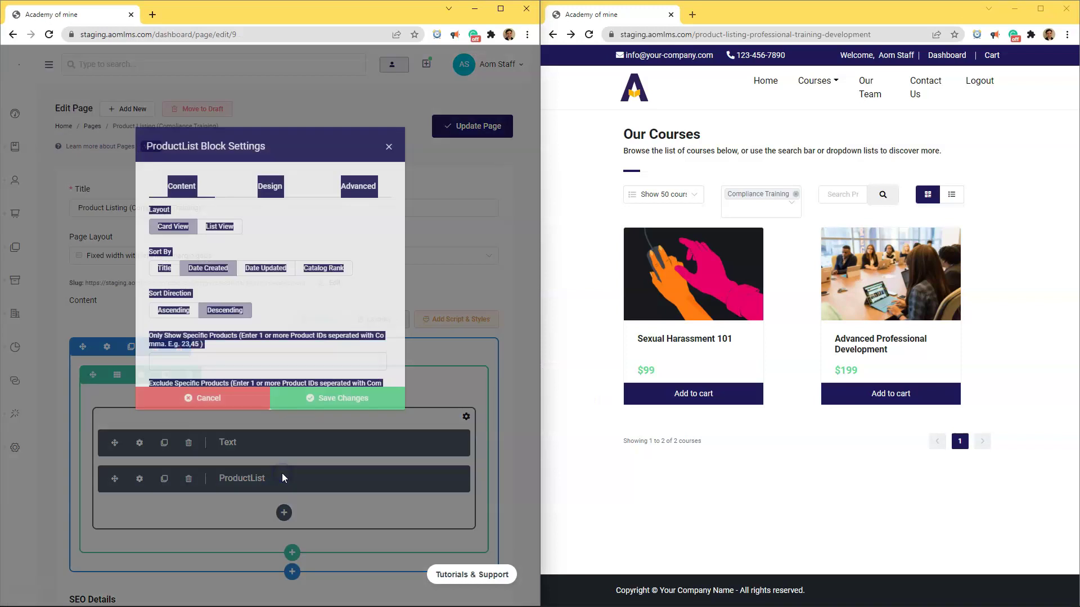
{"action": "left_click", "coordinate": [253, 228]}
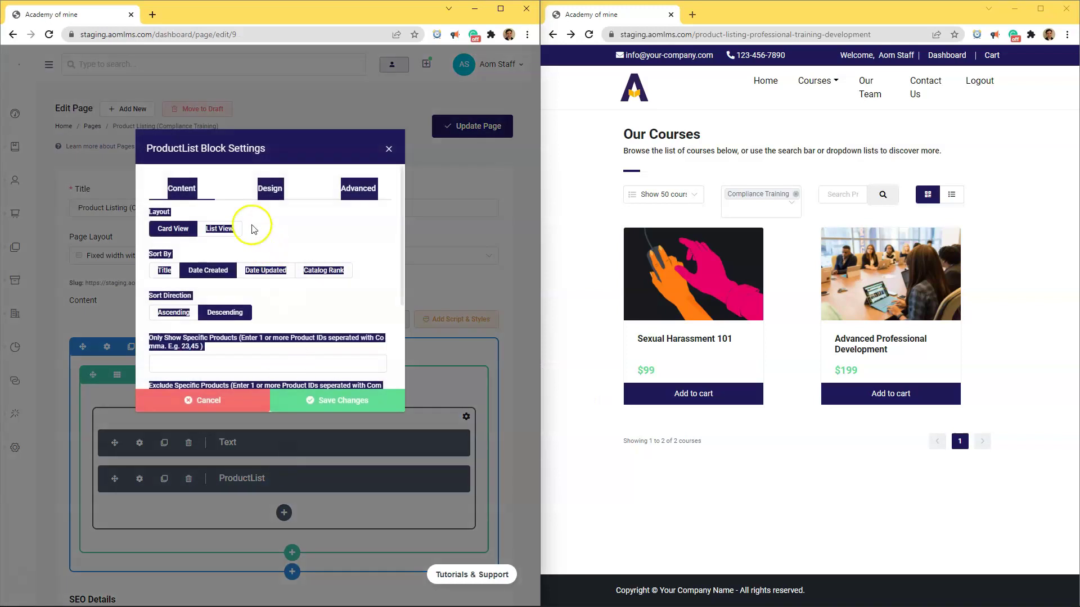
{"action": "left_click", "coordinate": [219, 228]}
{"action": "left_click", "coordinate": [343, 401]}
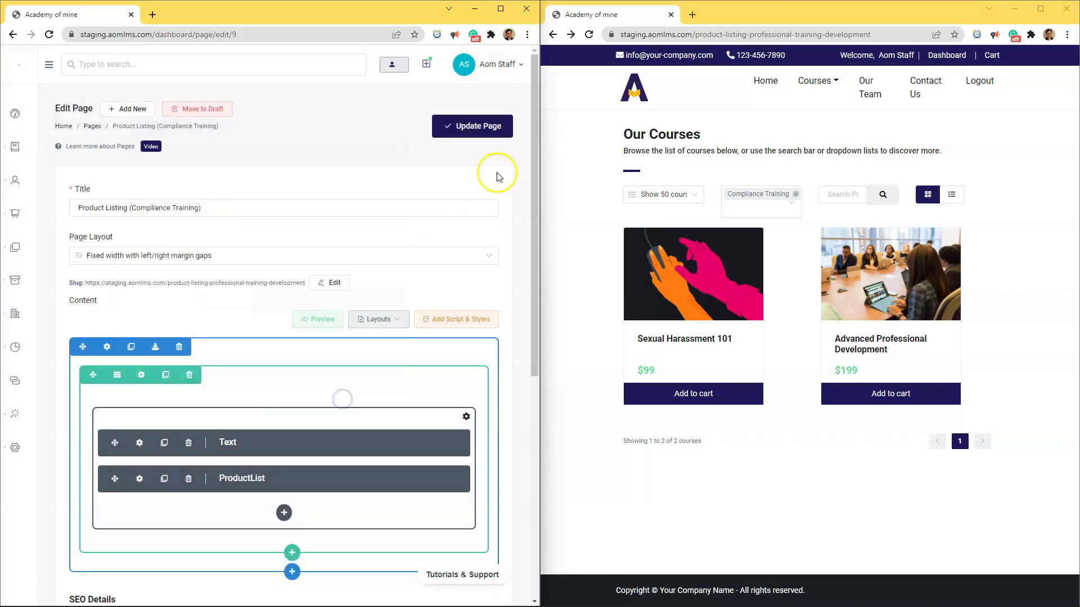
{"action": "left_click", "coordinate": [478, 126]}
{"action": "left_click", "coordinate": [588, 34]}
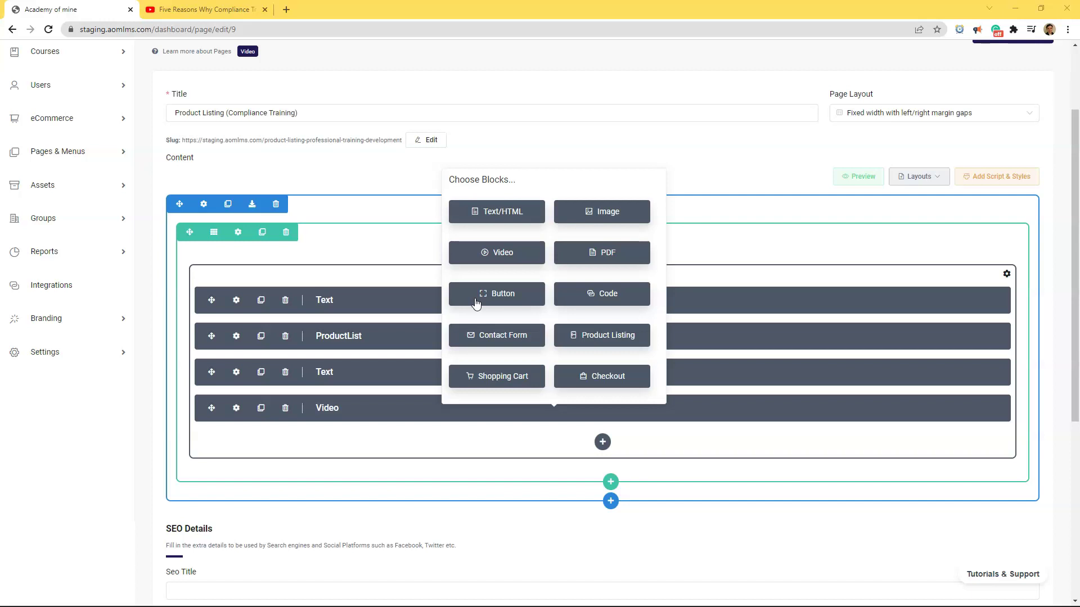
{"action": "mouse_move", "coordinate": [641, 602]}
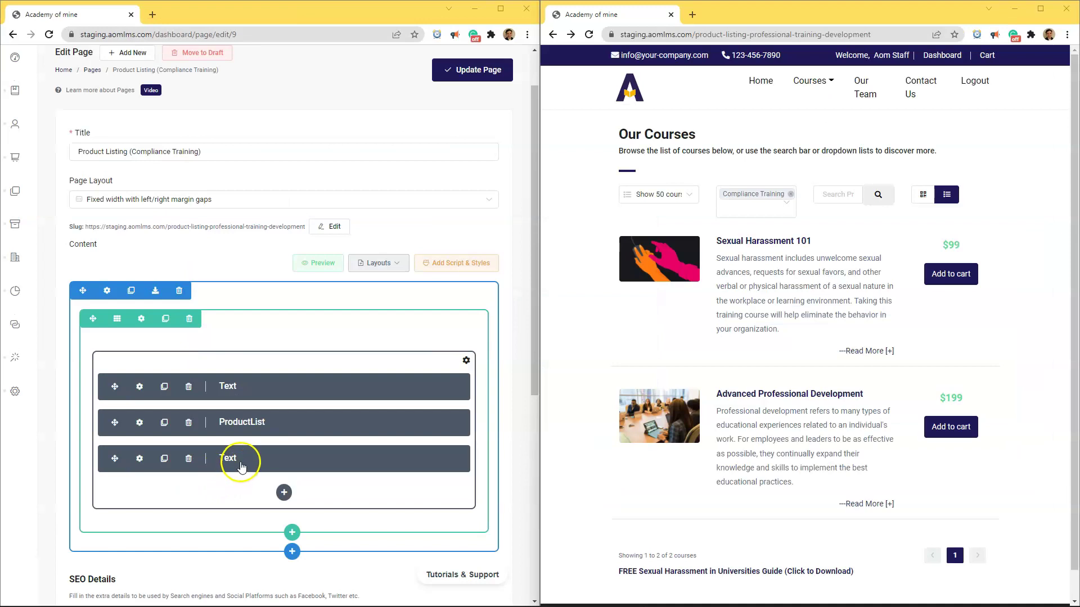
- Test the free Sexual Harassment guide download link in the text block
{"action": "double_click", "coordinate": [242, 465]}
{"action": "left_click", "coordinate": [252, 313]}
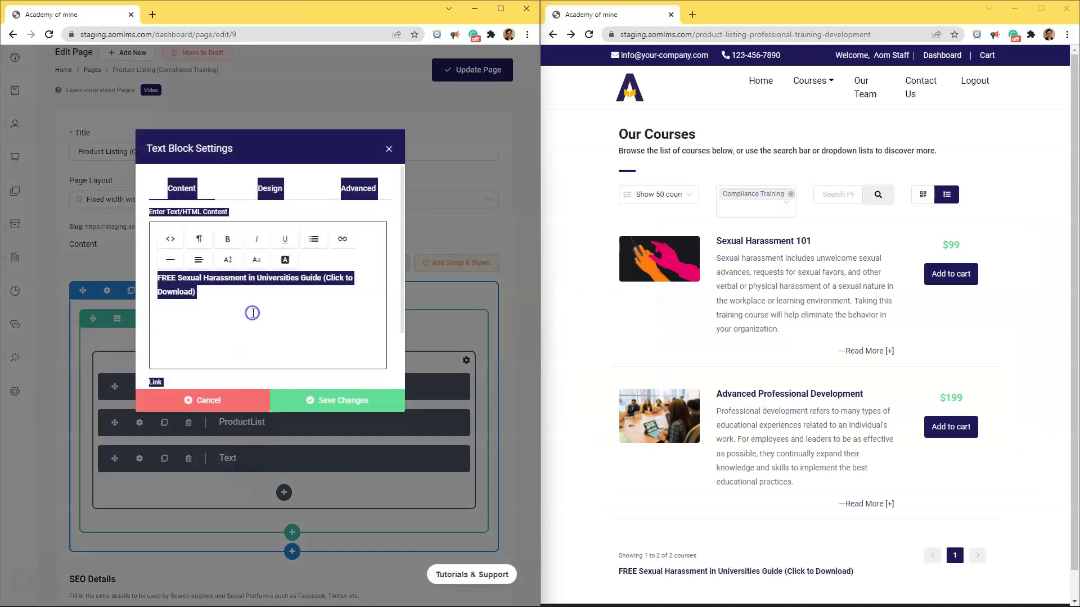
{"action": "left_click", "coordinate": [247, 298]}
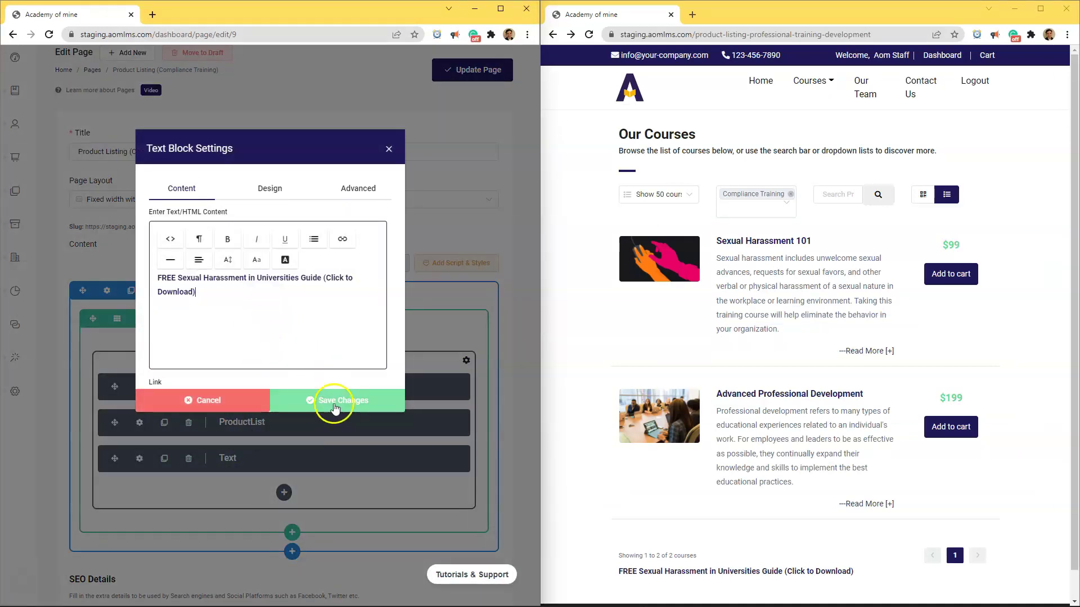
{"action": "left_click", "coordinate": [330, 401]}
{"action": "left_click", "coordinate": [664, 567]}
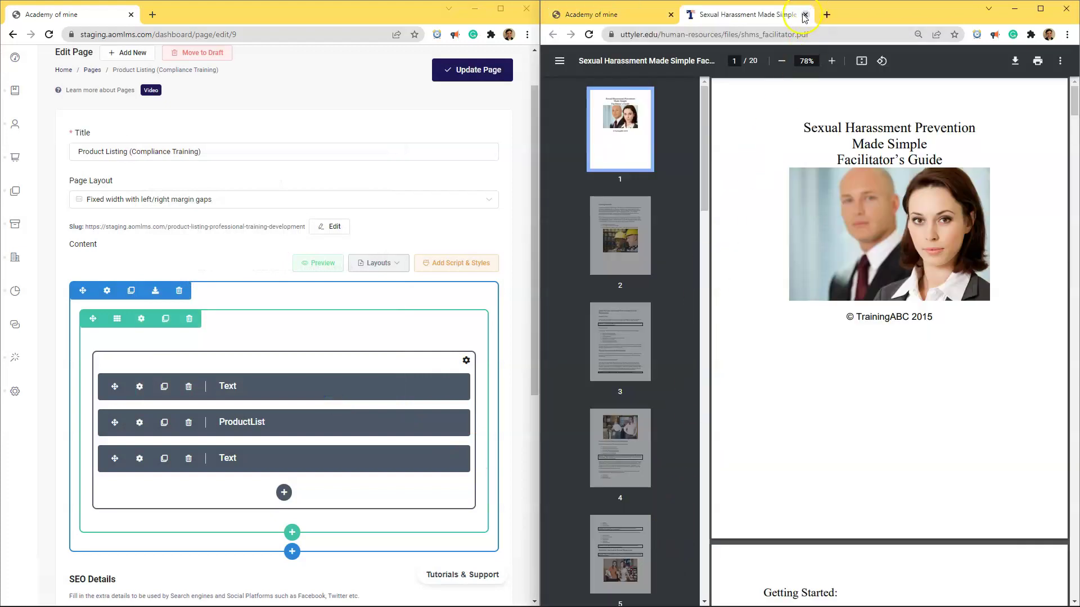
{"action": "left_click", "coordinate": [804, 15]}
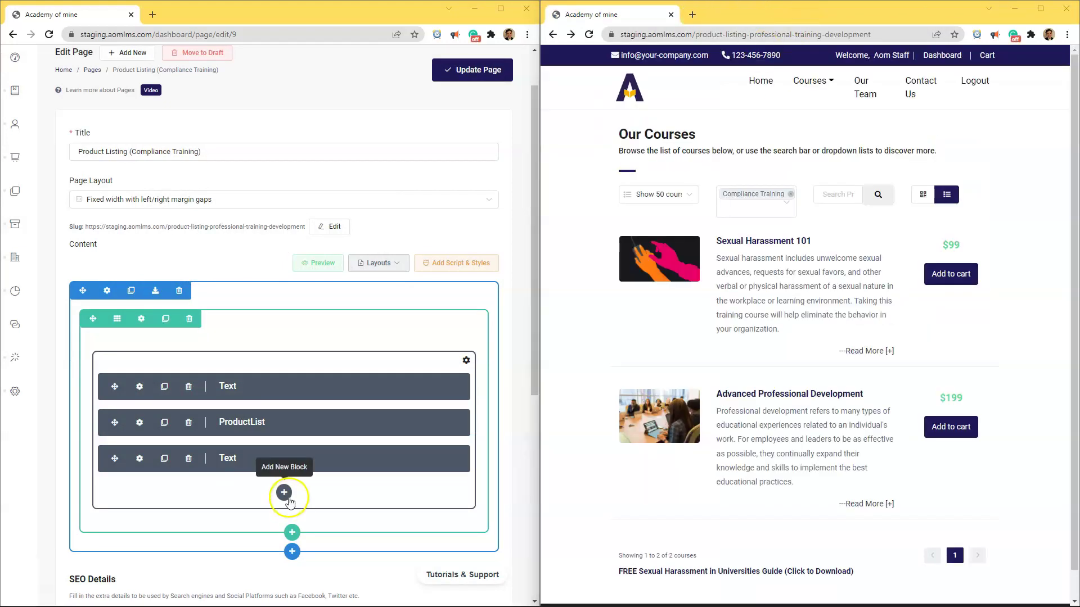
- Add a Video block with the pasted YouTube embed URL below the guide link, update and reload the page
{"action": "left_click", "coordinate": [284, 492]}
{"action": "left_click", "coordinate": [240, 325]}
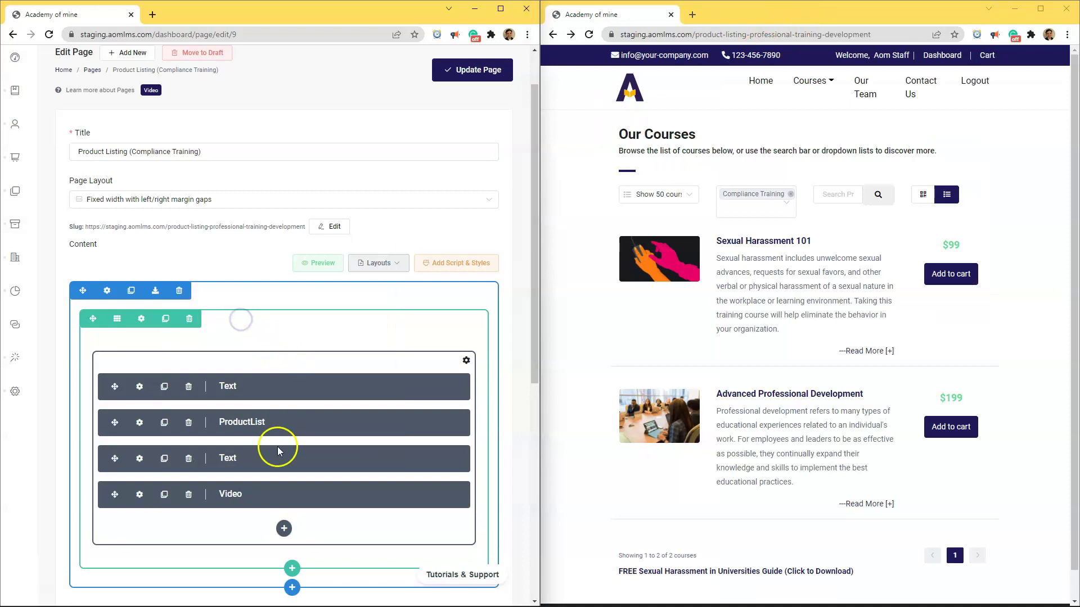
{"action": "double_click", "coordinate": [245, 499]}
{"action": "left_click", "coordinate": [227, 259]}
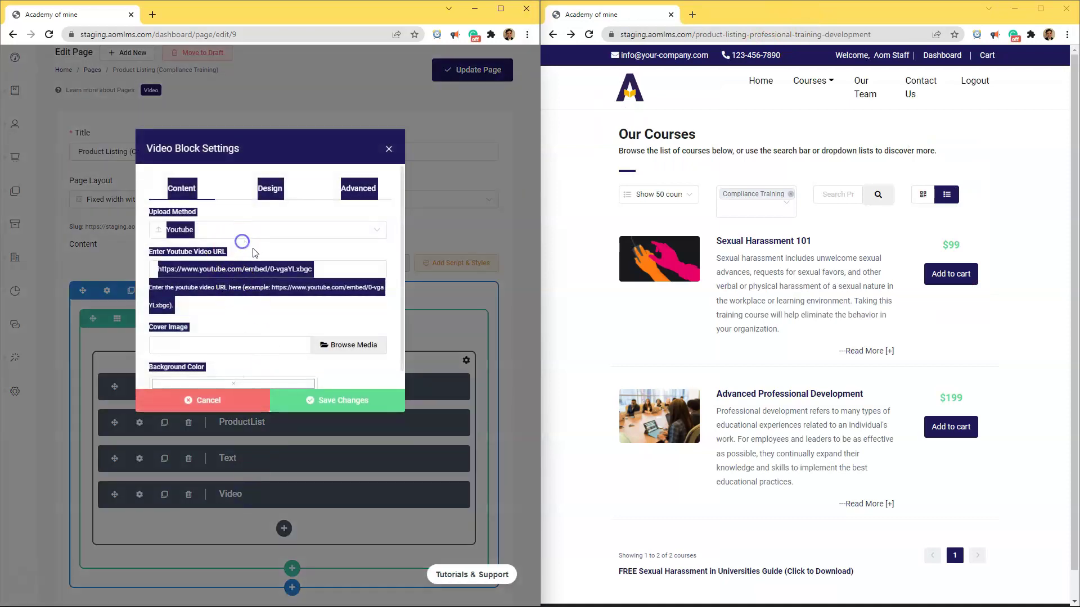
{"action": "left_click", "coordinate": [217, 251]}
{"action": "left_click_drag", "start_coordinate": [320, 269], "coordinate": [140, 270]}
{"action": "type", "text": "https://www.youtube.com/embed/i6_Qfgy21VQ"}
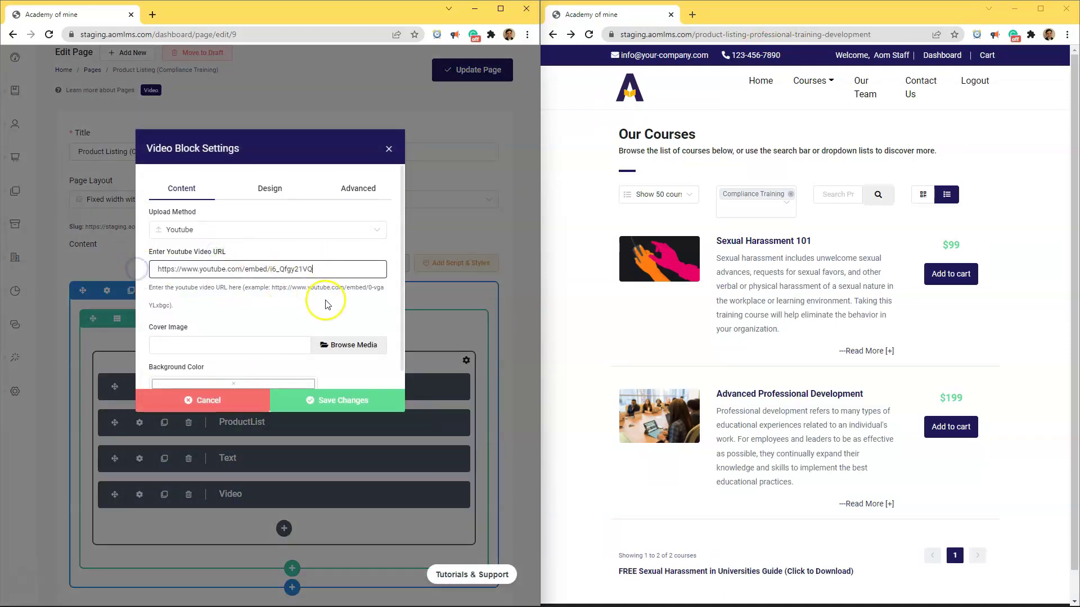
{"action": "left_click", "coordinate": [361, 402]}
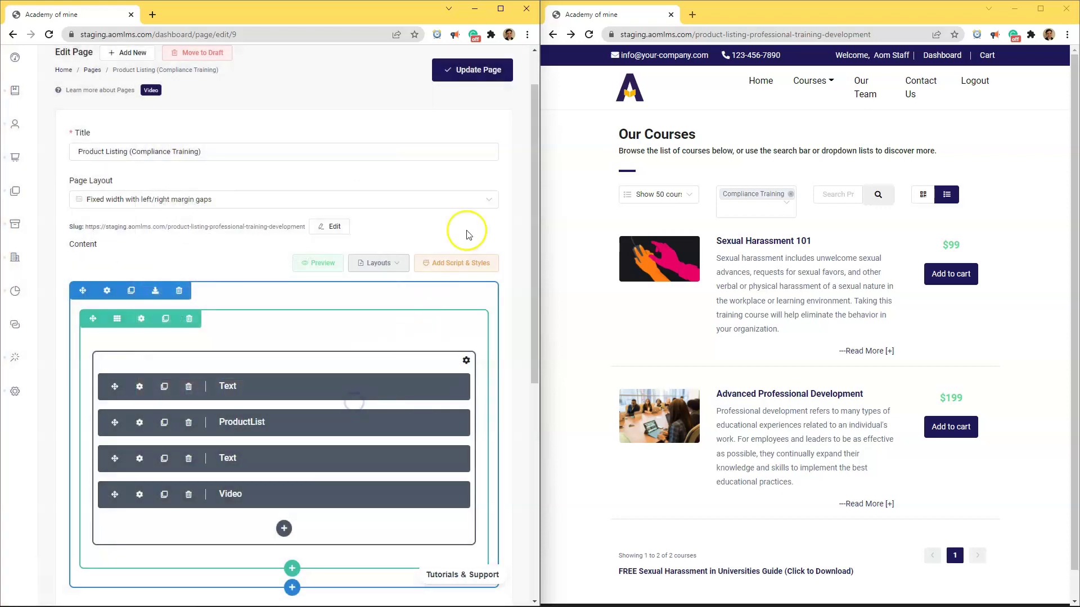
{"action": "left_click", "coordinate": [472, 71]}
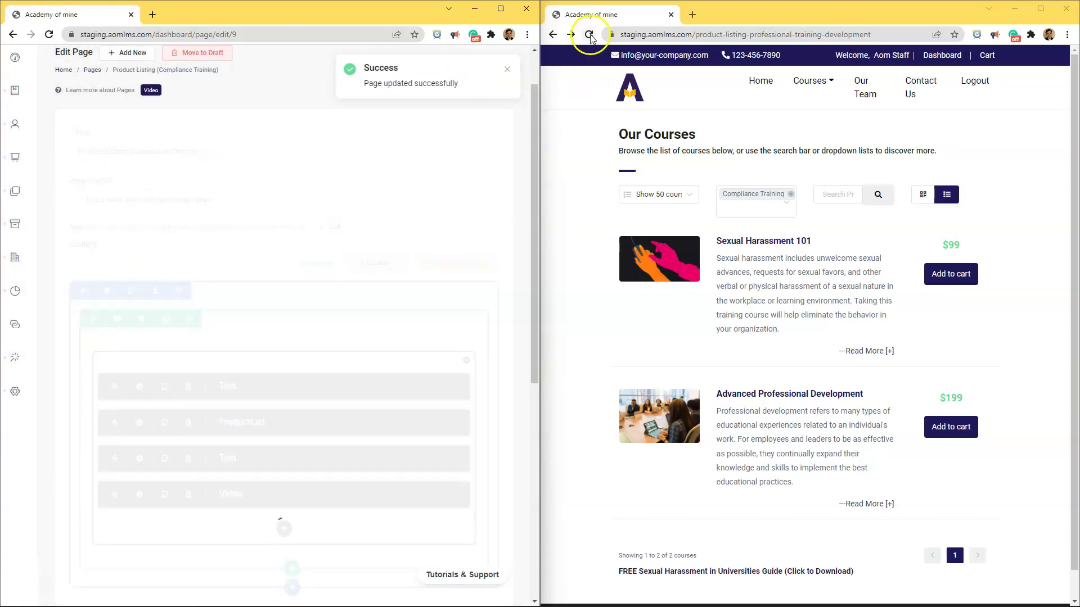
{"action": "left_click", "coordinate": [589, 35]}
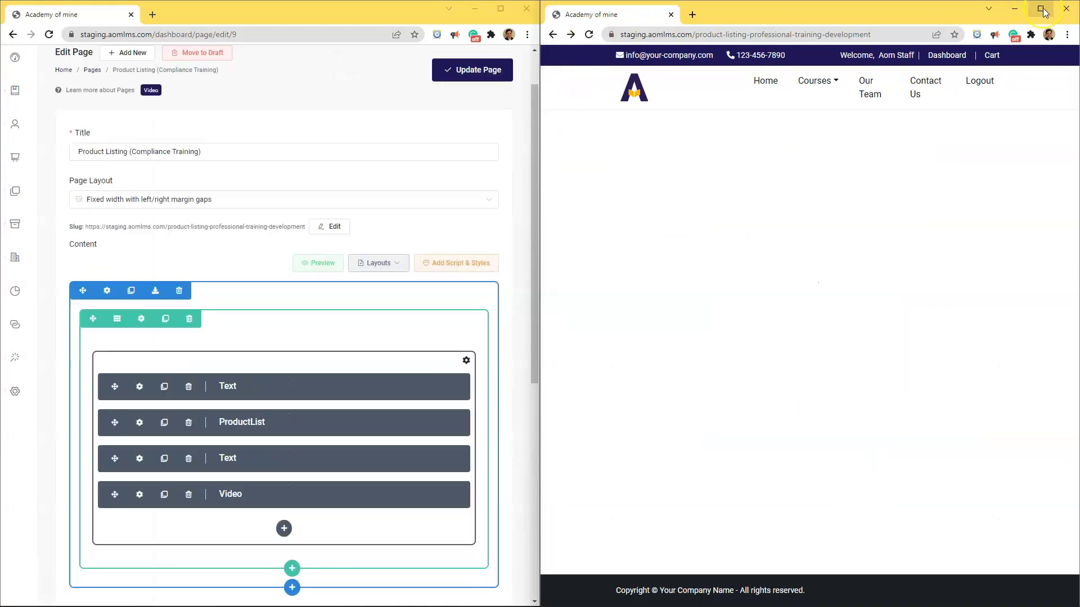
- Briefly play the Compliance Training video, then open the ProductList block's content settings
{"action": "left_click", "coordinate": [1042, 9]}
{"action": "scroll", "coordinate": [521, 378], "scroll_direction": "down", "scroll_amount": 5}
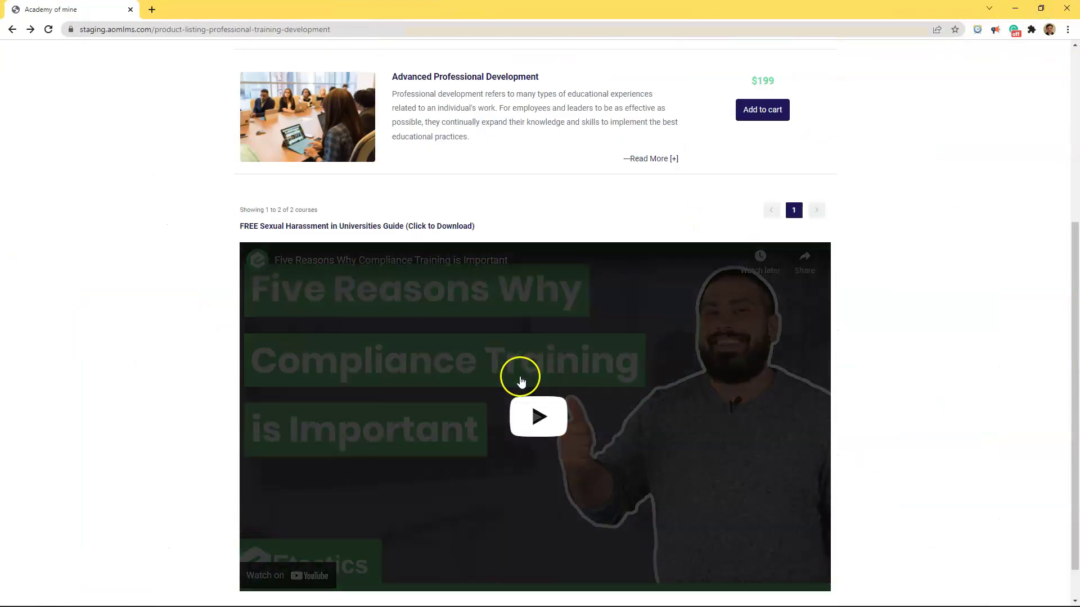
{"action": "left_click", "coordinate": [514, 452]}
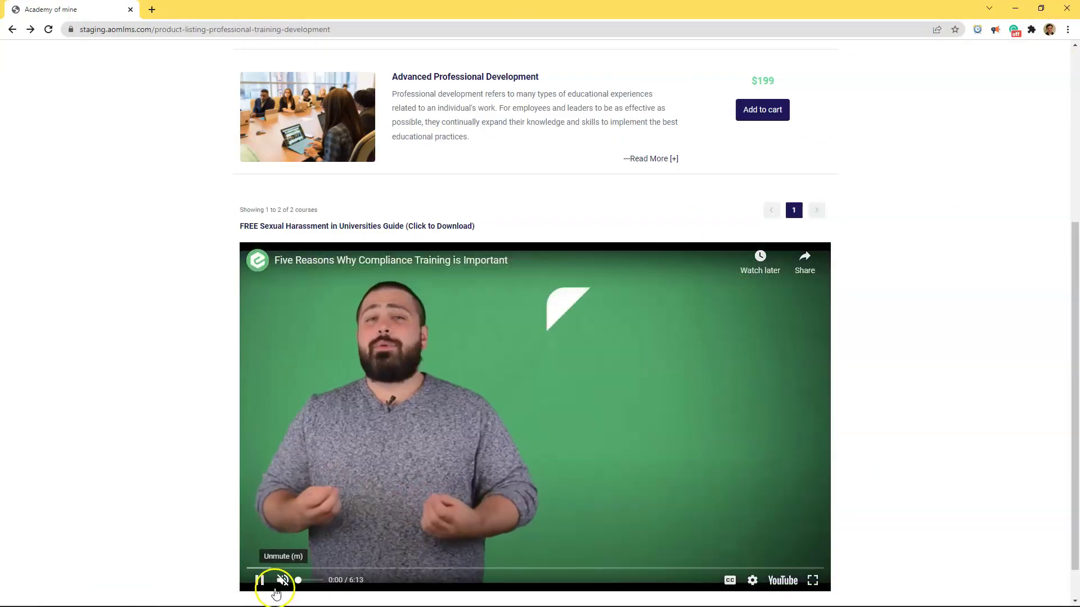
{"action": "left_click", "coordinate": [411, 456]}
{"action": "scroll", "coordinate": [450, 452], "scroll_direction": "up", "scroll_amount": 5}
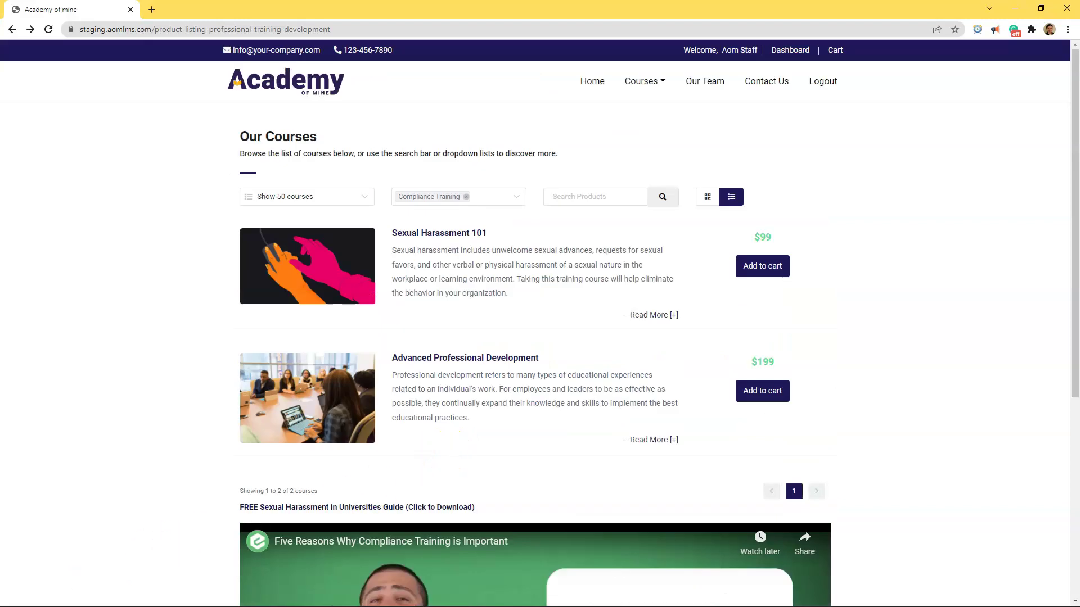
{"action": "left_click", "coordinate": [379, 184]}
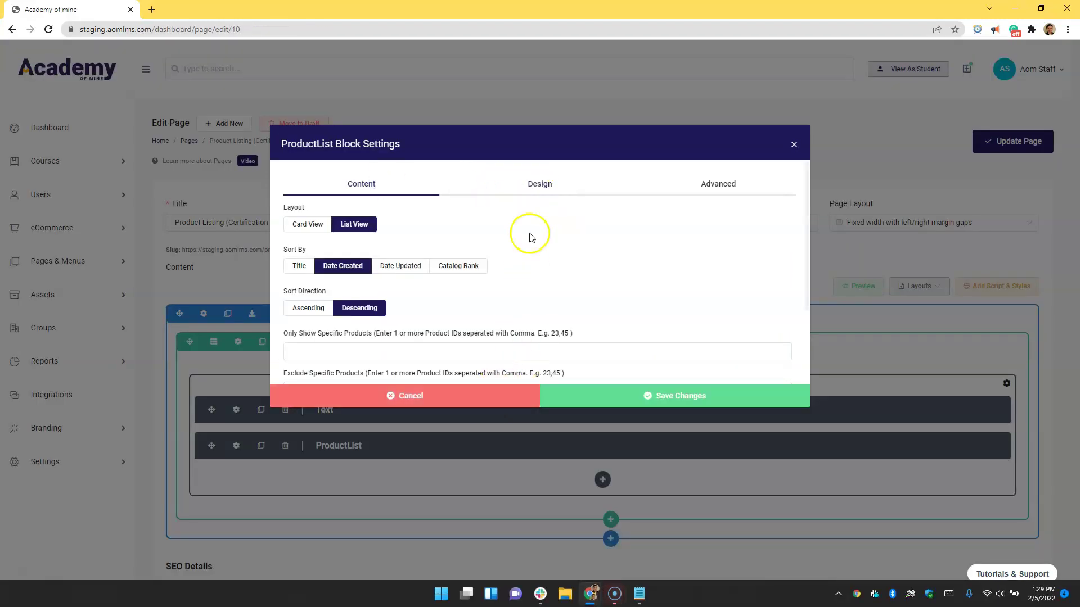
- In the block's Design settings, try centre and right alignment, then return to left
{"action": "left_click", "coordinate": [532, 187]}
{"action": "scroll", "coordinate": [515, 217], "scroll_direction": "down", "scroll_amount": 2}
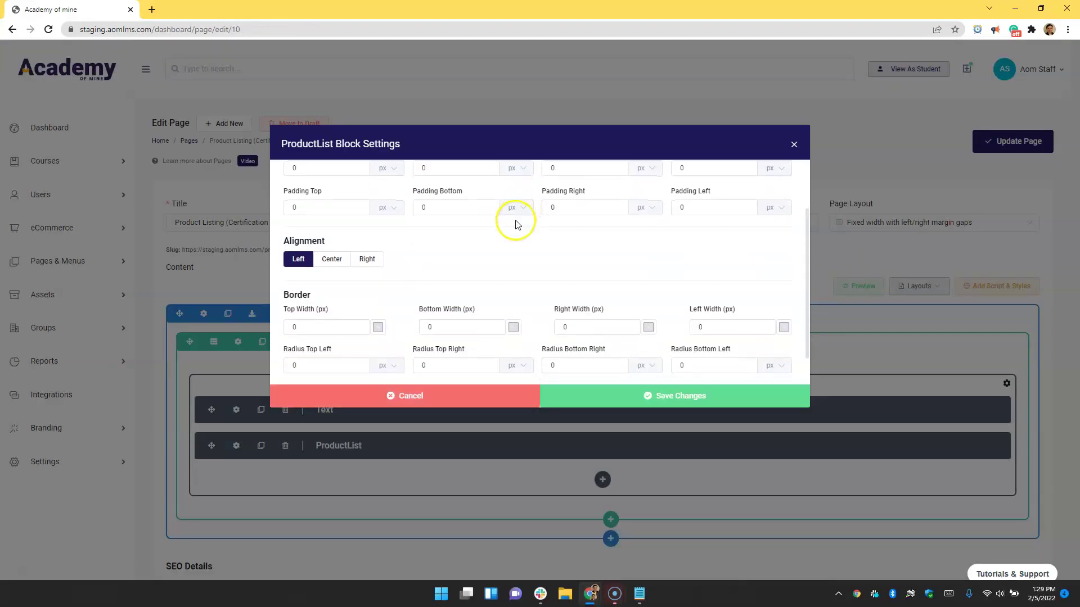
{"action": "left_click", "coordinate": [332, 260]}
{"action": "left_click", "coordinate": [367, 259]}
{"action": "left_click", "coordinate": [332, 259]}
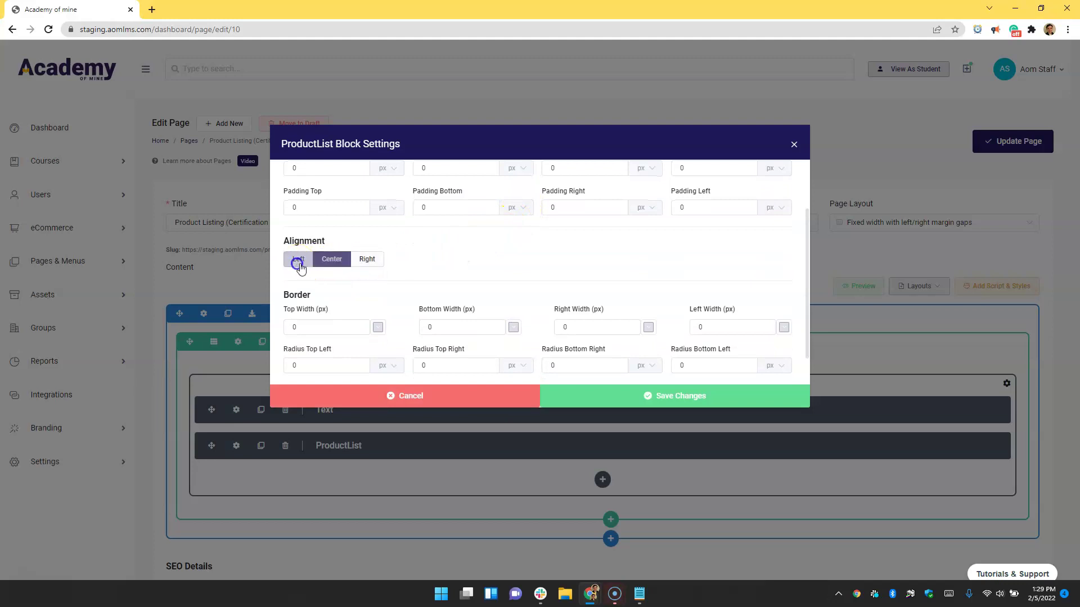
{"action": "left_click", "coordinate": [298, 259]}
- Cancel the ProductList block settings without saving any changes
{"action": "scroll", "coordinate": [450, 289], "scroll_direction": "up", "scroll_amount": 2}
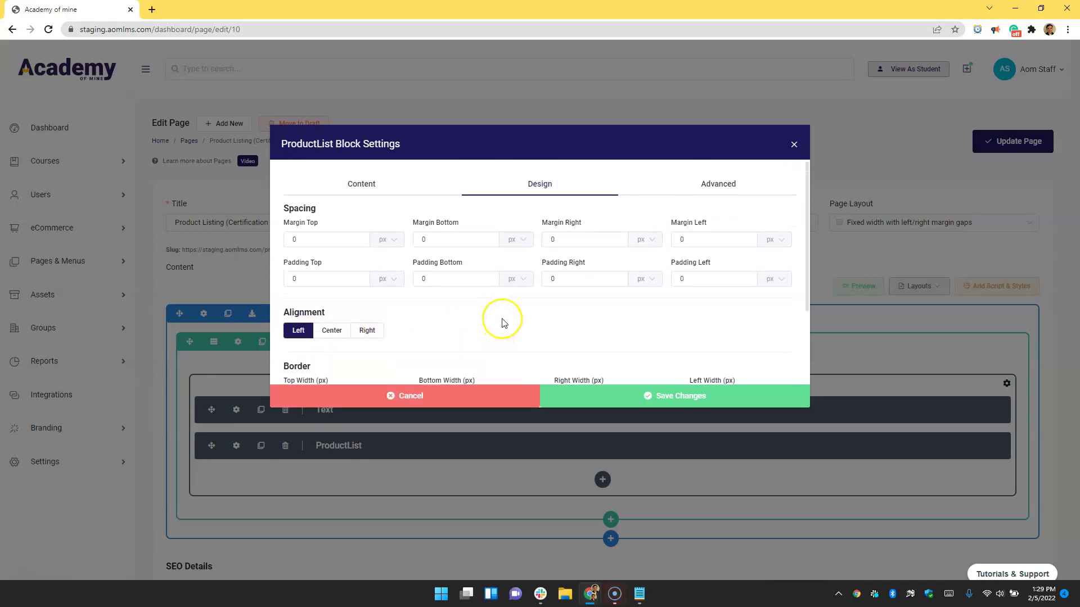
{"action": "scroll", "coordinate": [503, 321], "scroll_direction": "down", "scroll_amount": 1}
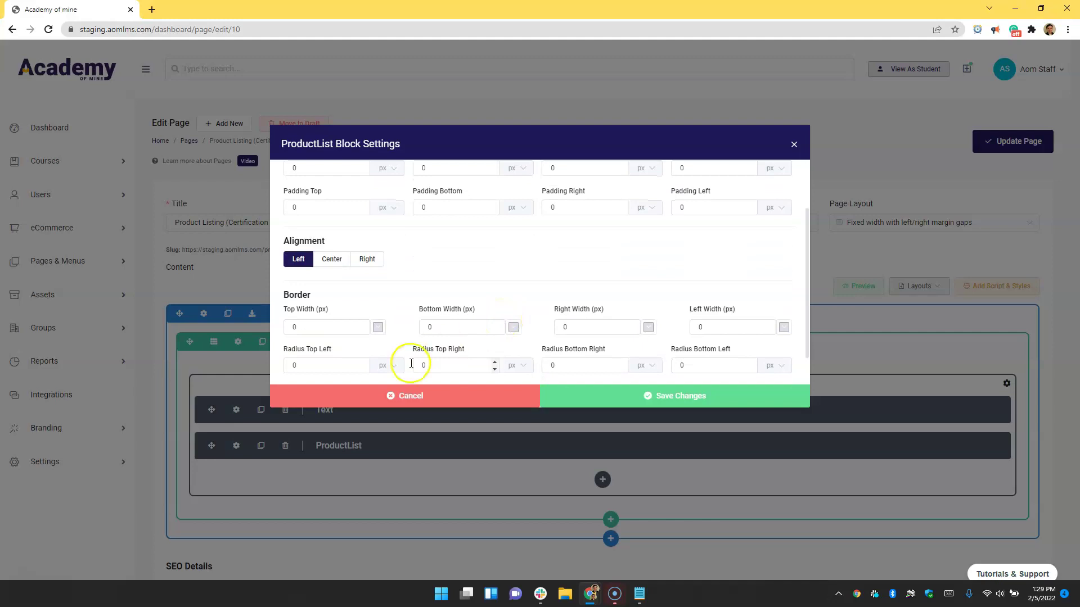
{"action": "left_click", "coordinate": [428, 399]}
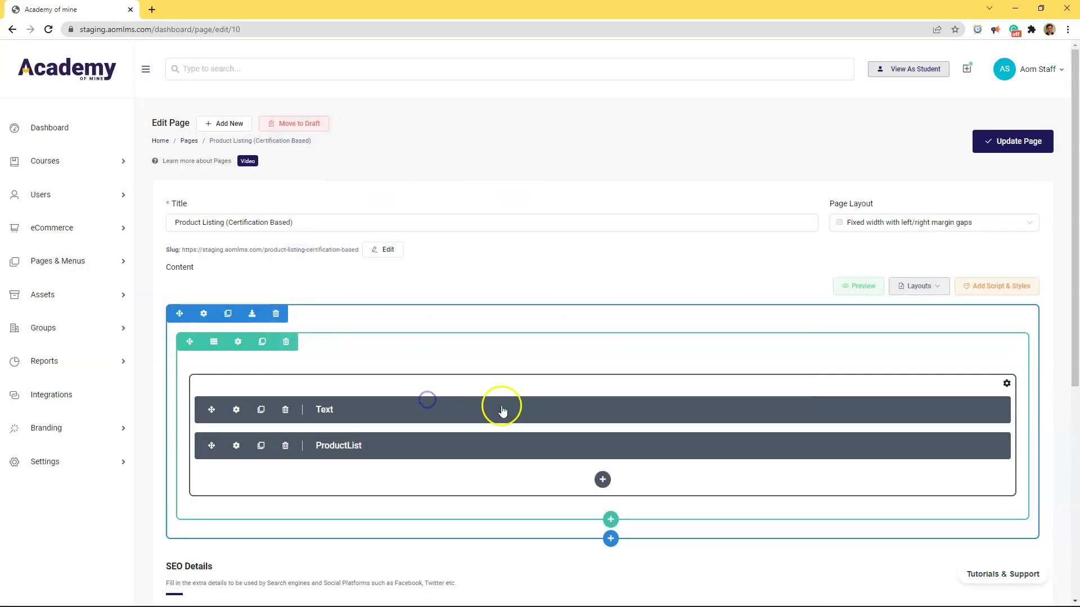
{"action": "left_click", "coordinate": [602, 479]}
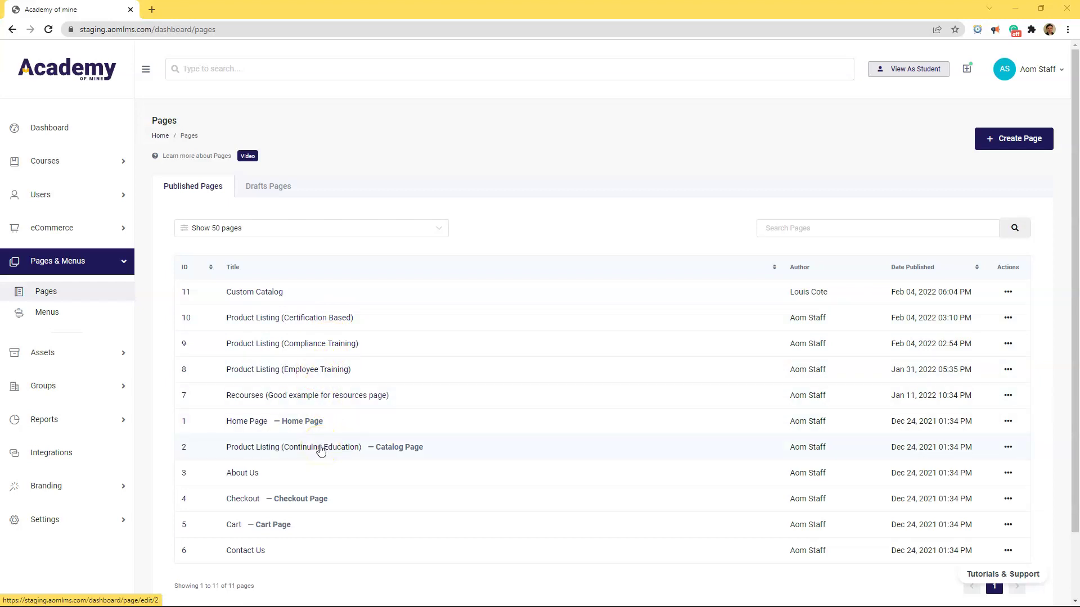
- Add a Continuing Education menu item linked to Product Listing (Continuing Education) and save the Main Menu
{"action": "left_click", "coordinate": [77, 316]}
{"action": "left_click", "coordinate": [209, 301]}
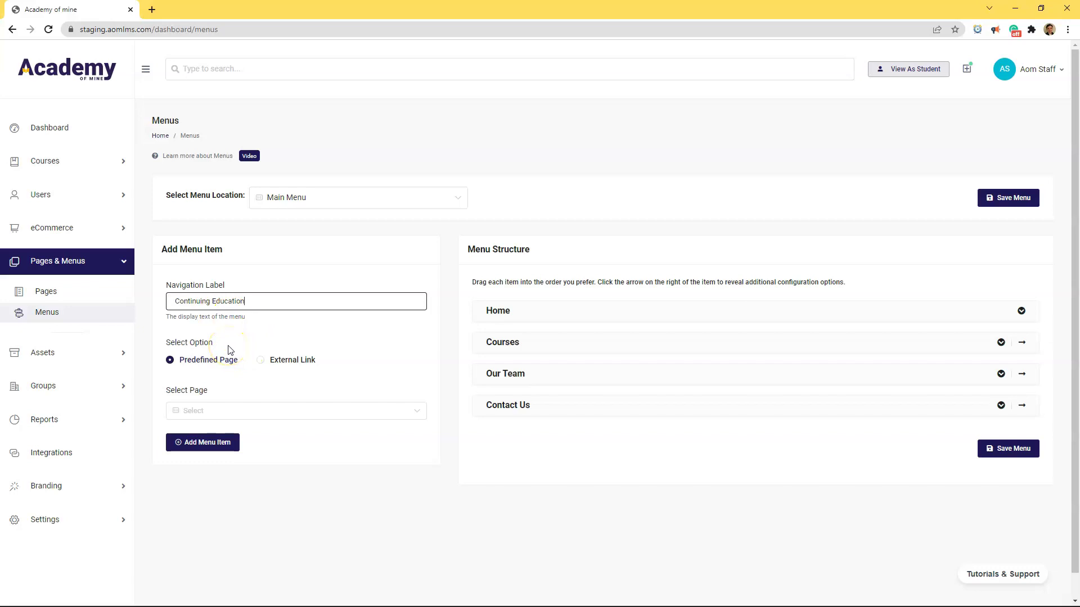
{"action": "left_click", "coordinate": [204, 413]}
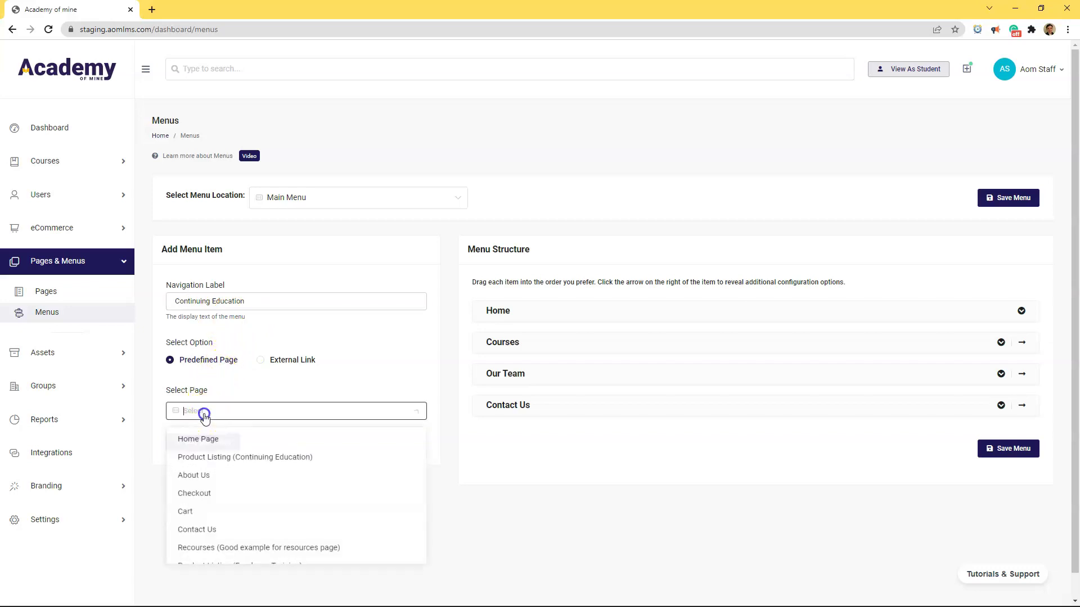
{"action": "left_click", "coordinate": [209, 460]}
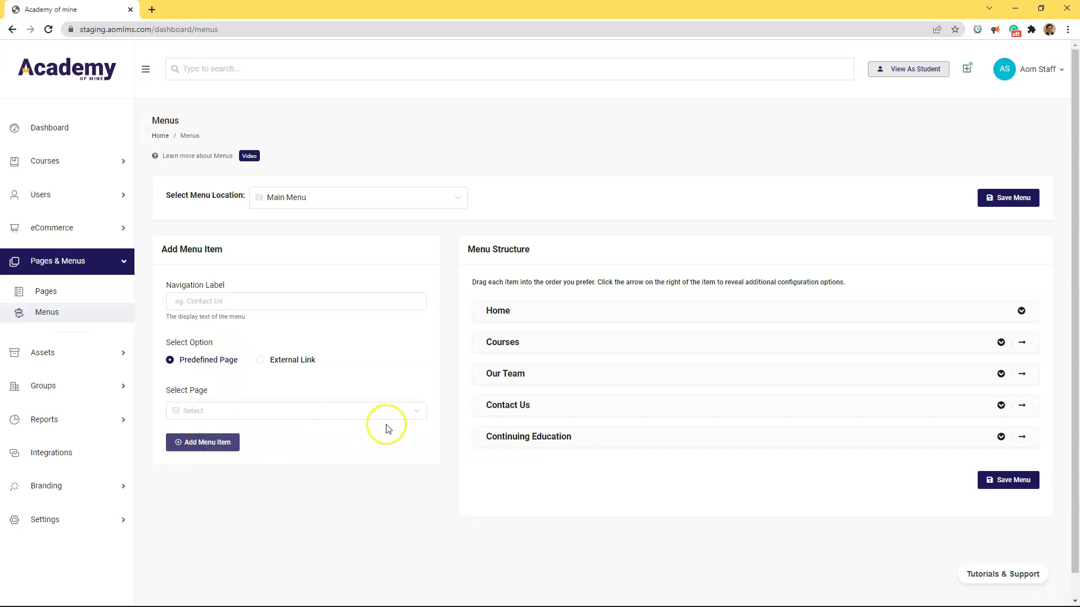
{"action": "left_click", "coordinate": [1013, 197]}
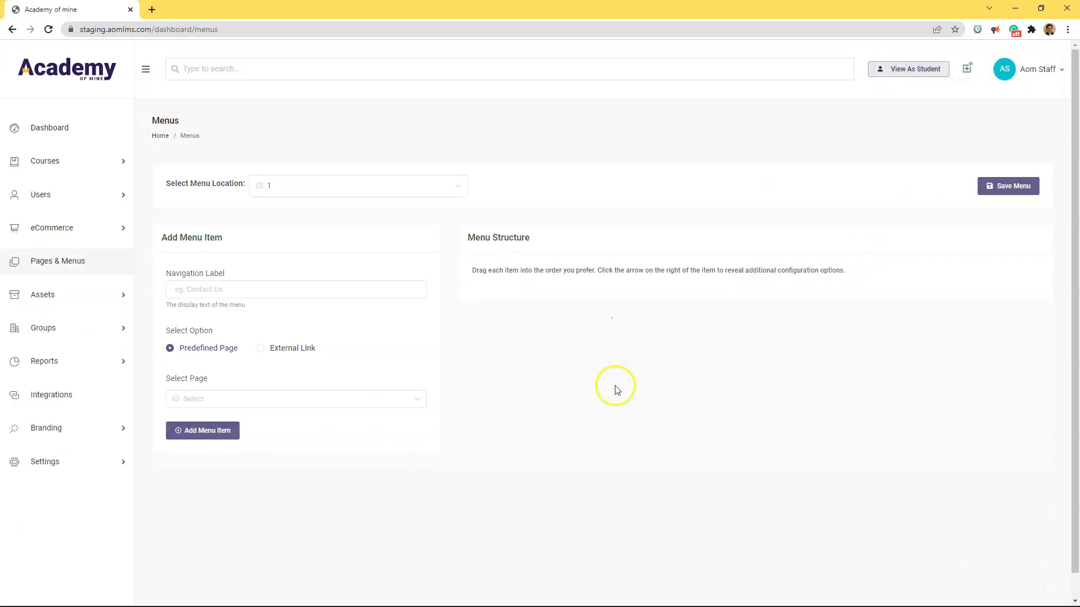
{"action": "scroll", "coordinate": [450, 444], "scroll_direction": "down", "scroll_amount": 1}
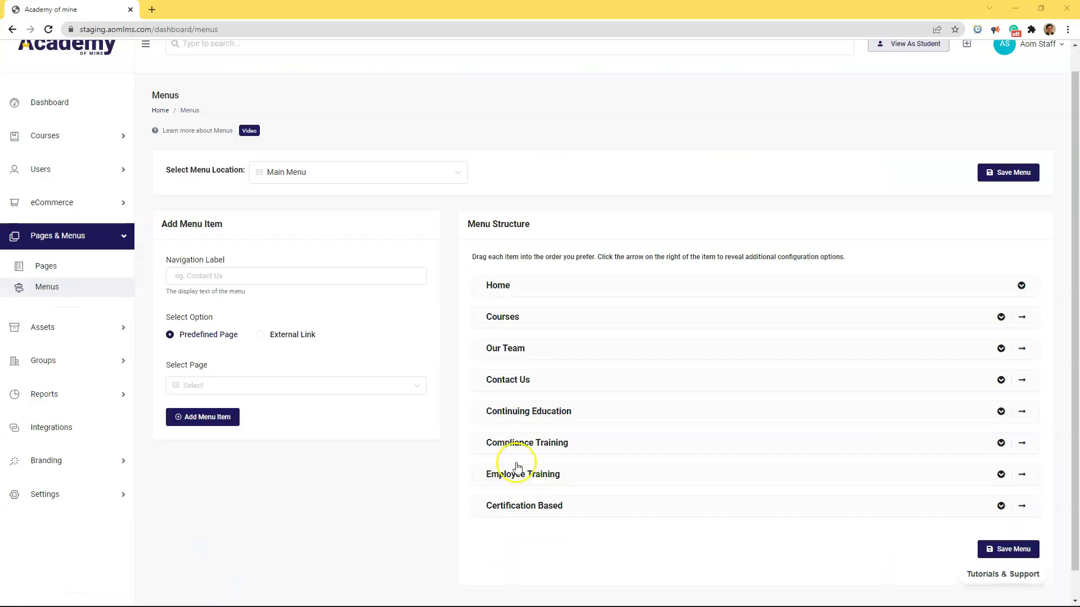
- Drag the four category menu items up directly beneath Courses
{"action": "left_click_drag", "start_coordinate": [535, 422], "coordinate": [542, 347]}
{"action": "left_click_drag", "start_coordinate": [546, 453], "coordinate": [544, 376]}
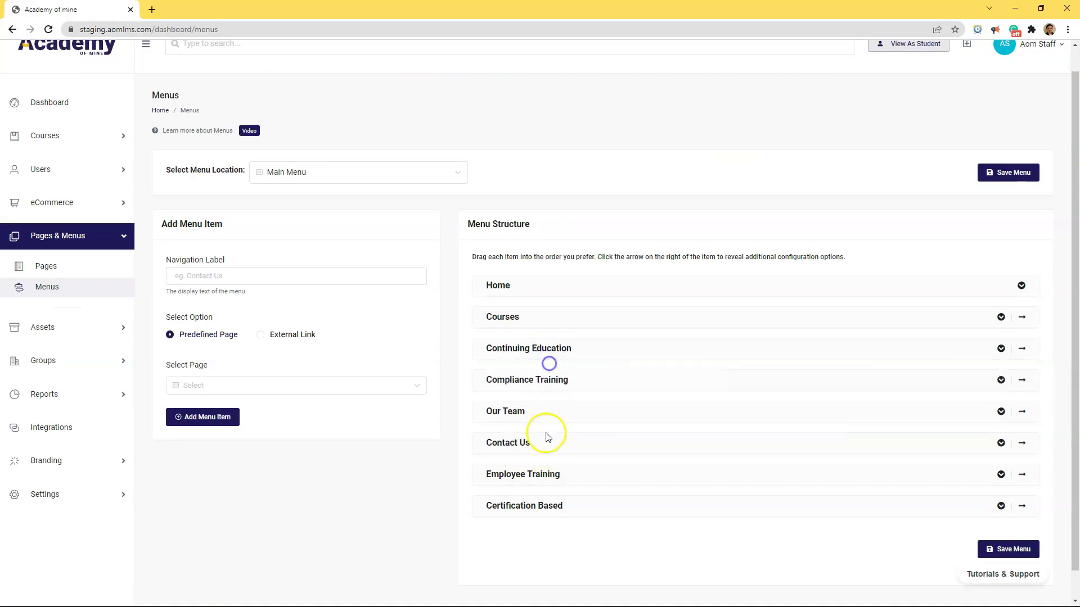
{"action": "left_click_drag", "start_coordinate": [550, 475], "coordinate": [553, 398]}
{"action": "left_click_drag", "start_coordinate": [552, 507], "coordinate": [563, 441]}
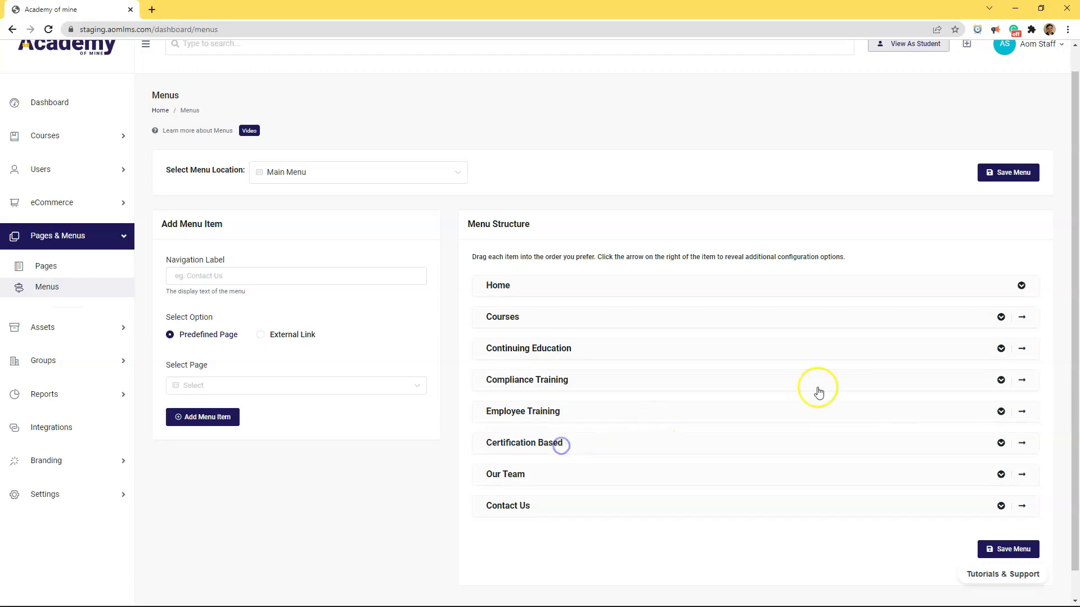
- Indent Continuing Education, Compliance Training and Employee Training as children of Courses
{"action": "left_click", "coordinate": [1021, 348]}
{"action": "left_click", "coordinate": [1021, 381]}
{"action": "left_click", "coordinate": [1022, 411]}
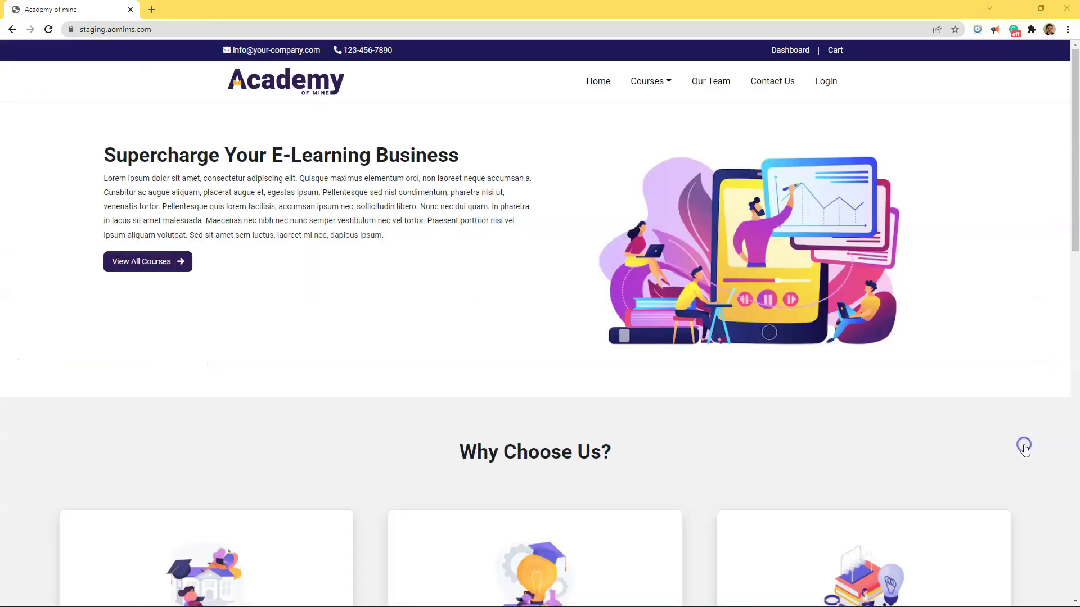
- Visit the Continuing Education and Compliance Training catalog pages from the Courses dropdown
{"action": "left_click", "coordinate": [667, 81]}
{"action": "left_click", "coordinate": [661, 113]}
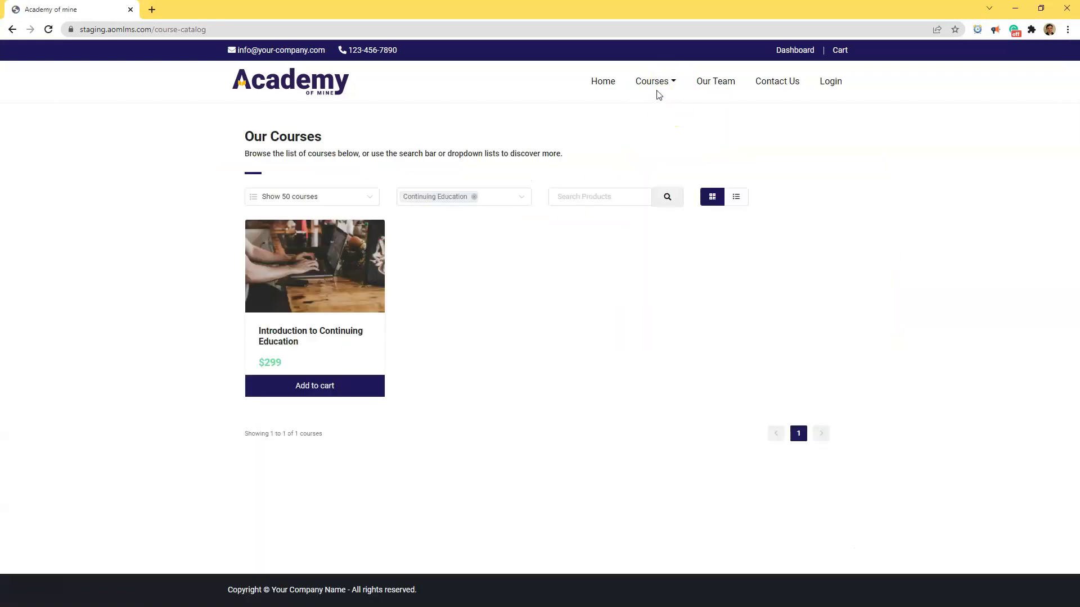
{"action": "left_click", "coordinate": [651, 81]}
{"action": "left_click", "coordinate": [653, 125]}
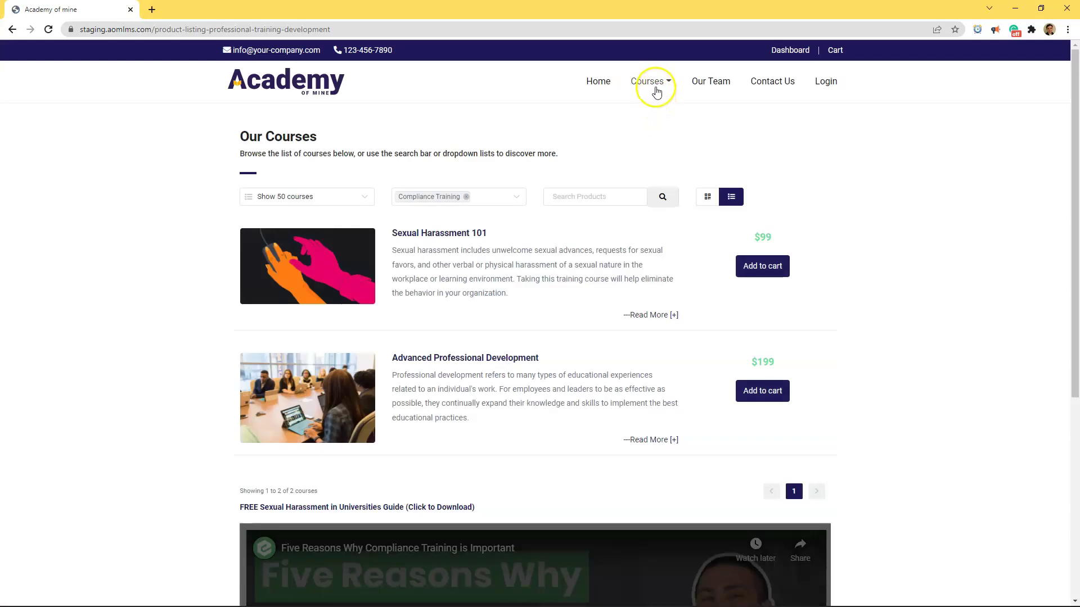
- Visit the Employee Training and Certification Based catalog pages from the Courses dropdown
{"action": "scroll", "coordinate": [643, 157], "scroll_direction": "down", "scroll_amount": 3}
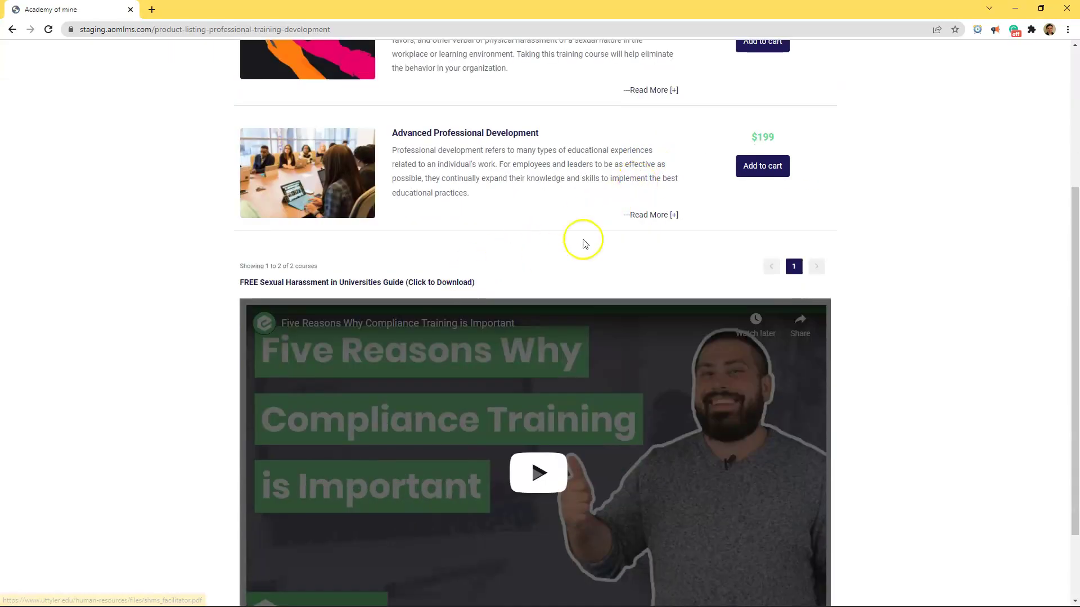
{"action": "scroll", "coordinate": [585, 236], "scroll_direction": "up", "scroll_amount": 4}
{"action": "left_click", "coordinate": [656, 81]}
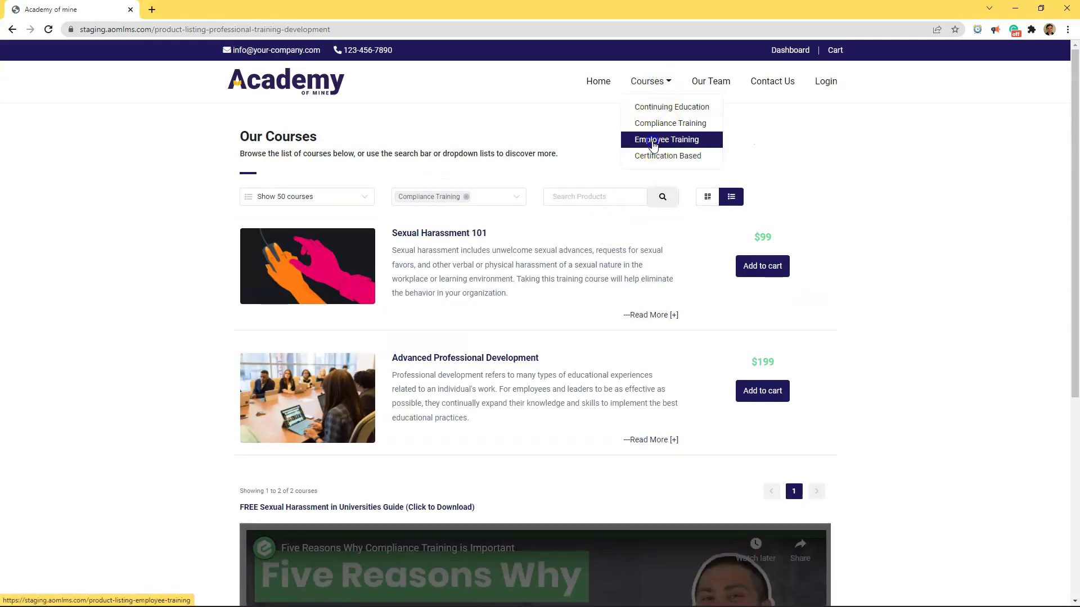
{"action": "left_click", "coordinate": [657, 138]}
{"action": "left_click", "coordinate": [664, 85]}
{"action": "left_click", "coordinate": [658, 153]}
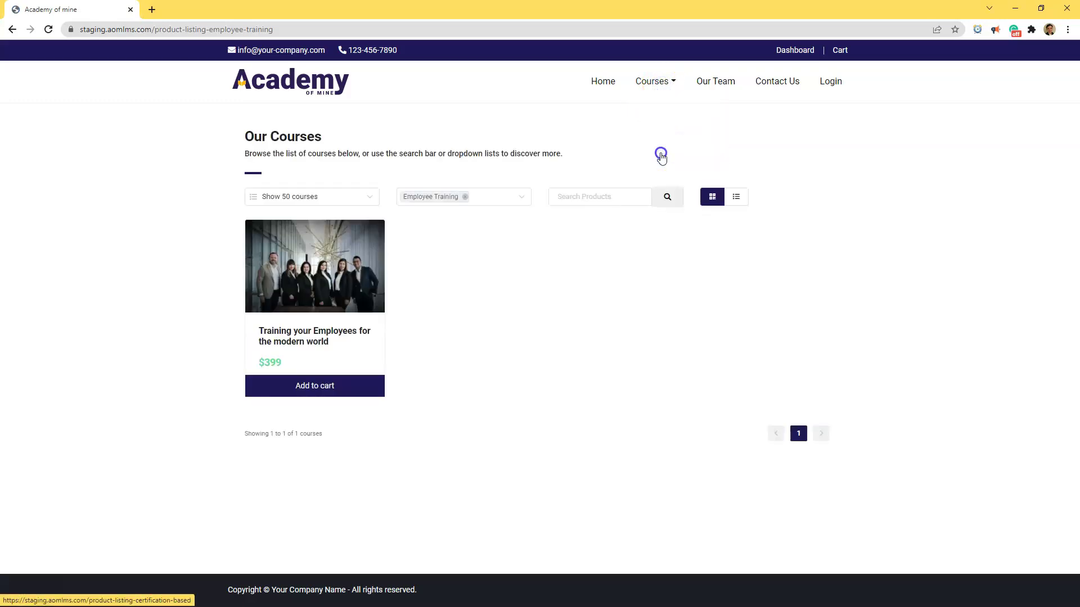